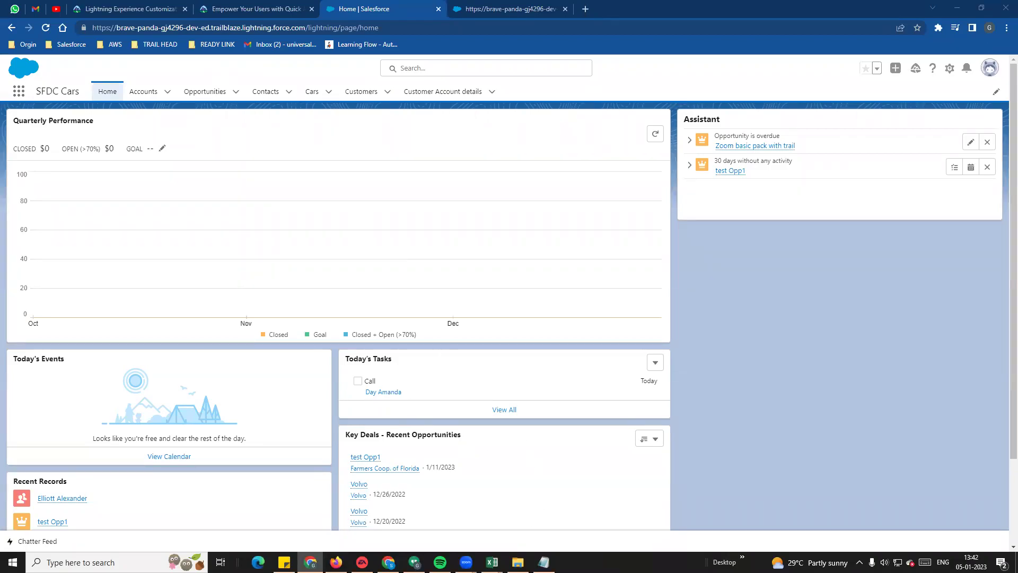
- Open the Notepad note, read its topic about creating a record with a Quick Action, and return to the browser
left_click(544, 562)
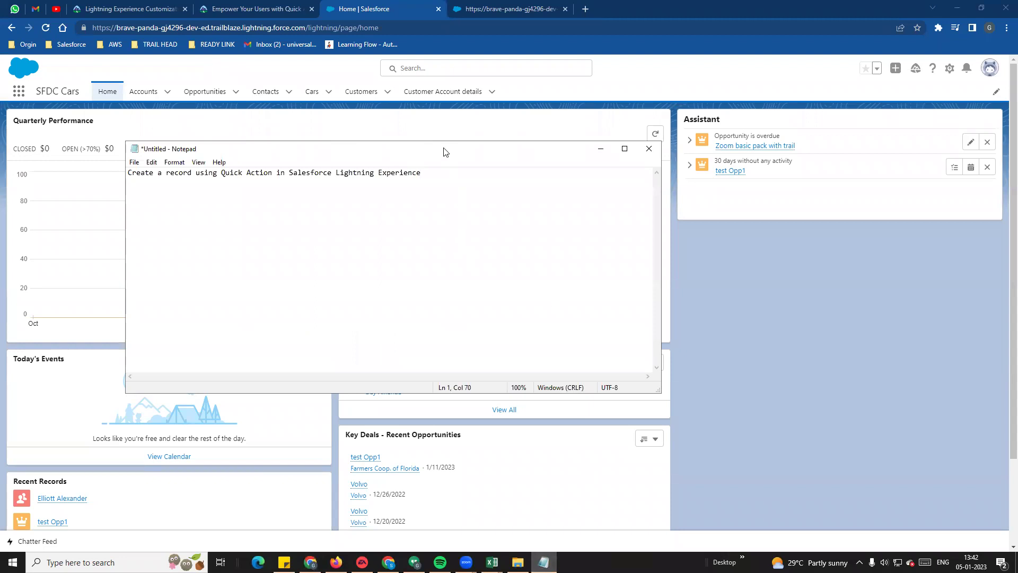
left_click_drag(440, 145, 433, 133)
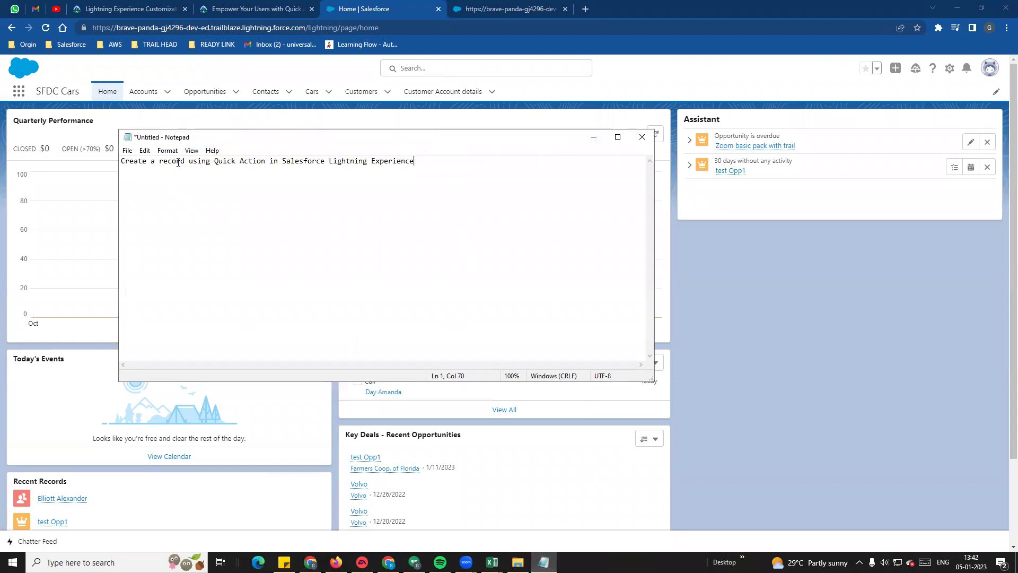
left_click_drag(215, 162, 278, 162)
left_click(273, 162)
left_click(263, 179)
left_click_drag(230, 165, 267, 162)
left_click(278, 213)
left_click(273, 79)
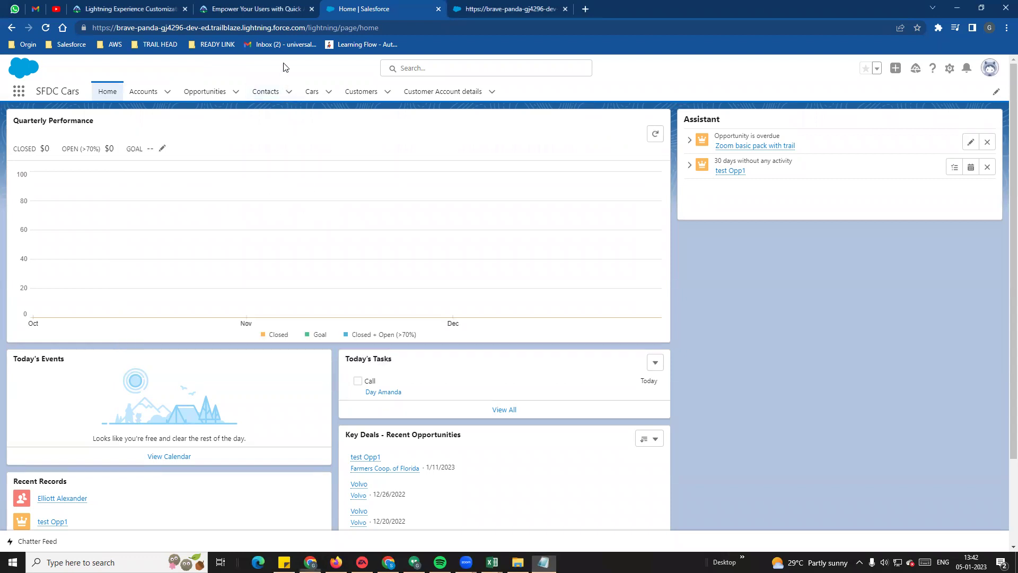
- View the Volvo XC40 Recharge car record, then the first customer record in the Ca customers list
left_click(312, 92)
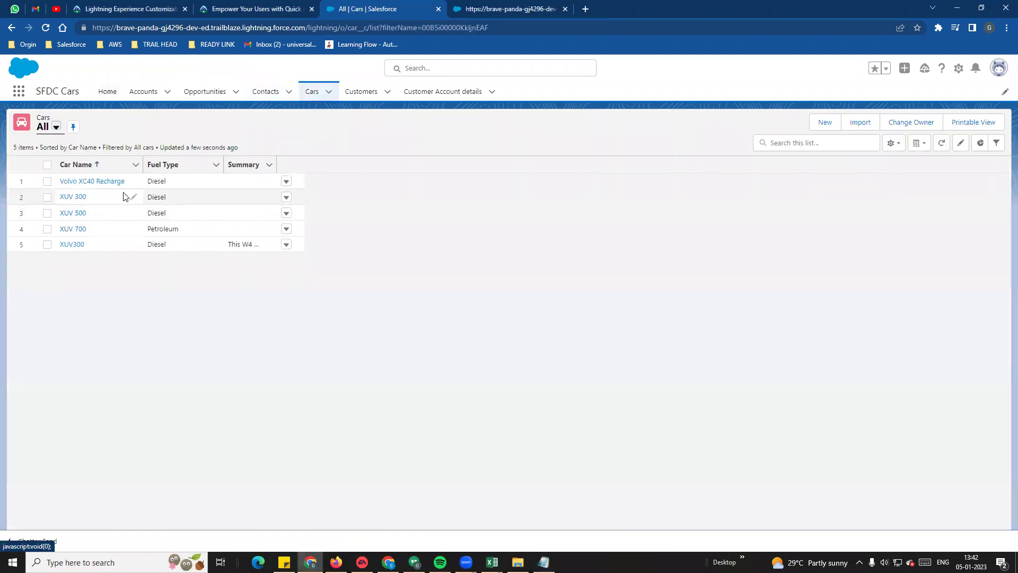
left_click(91, 181)
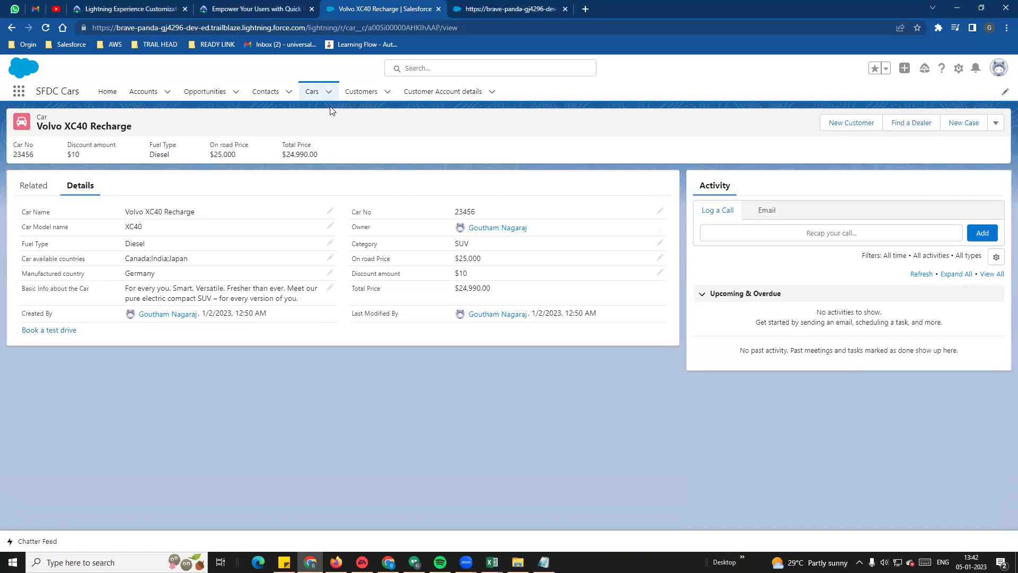
left_click(361, 91)
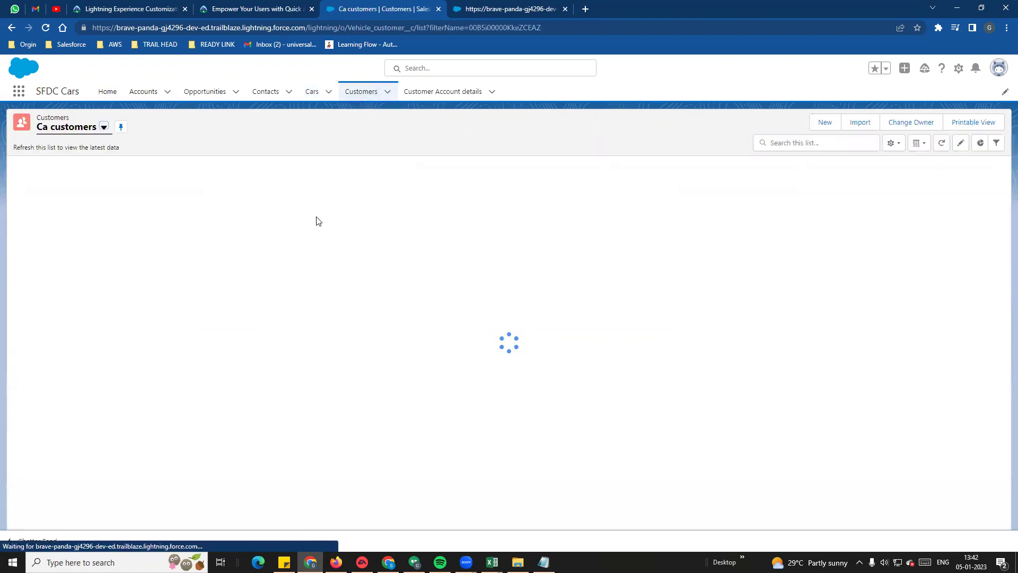
left_click(87, 182)
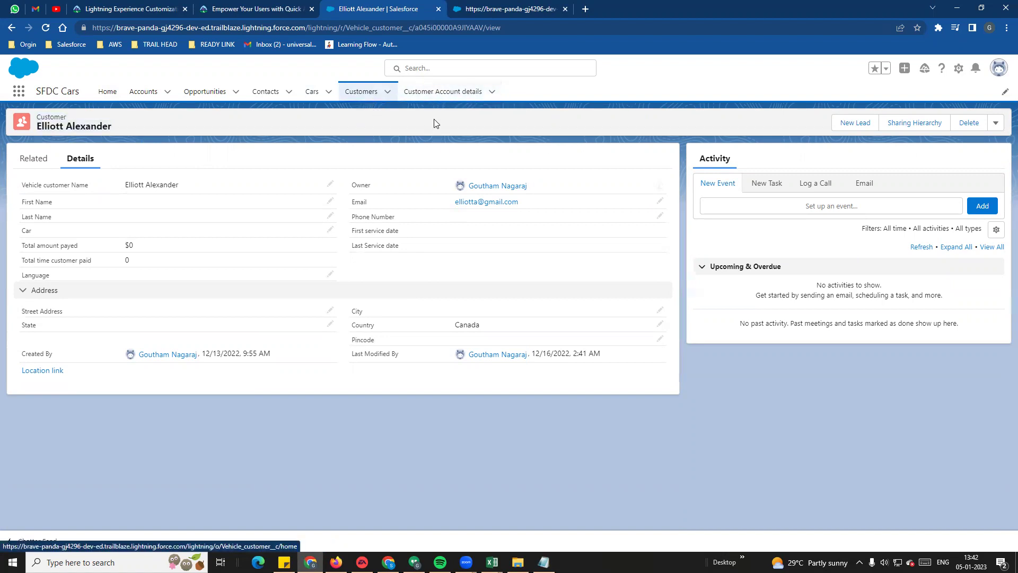
- Open a blank New Customer Account detail form to view its fields, then return to the first customer record in Ca customers
left_click(438, 98)
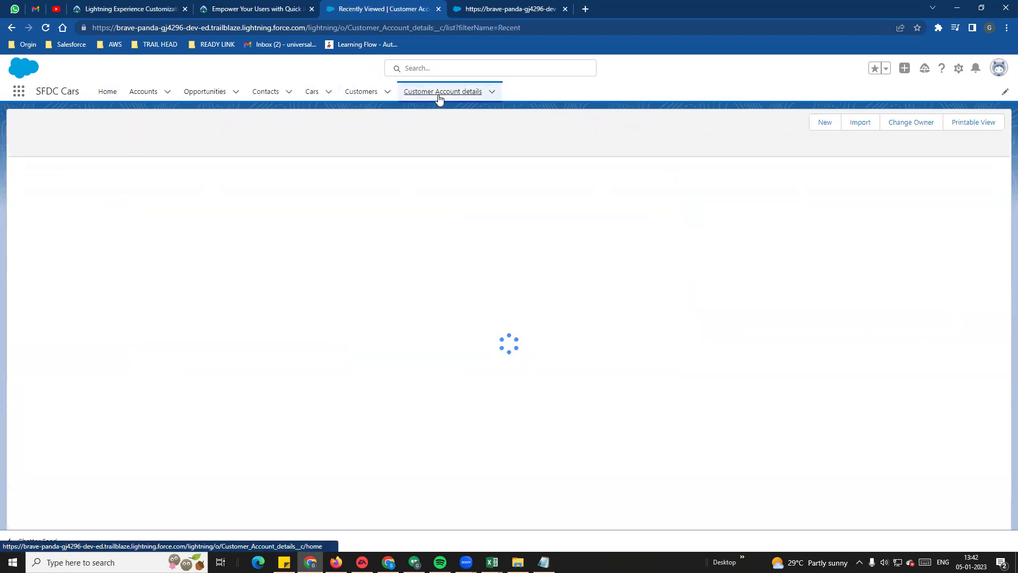
left_click(953, 124)
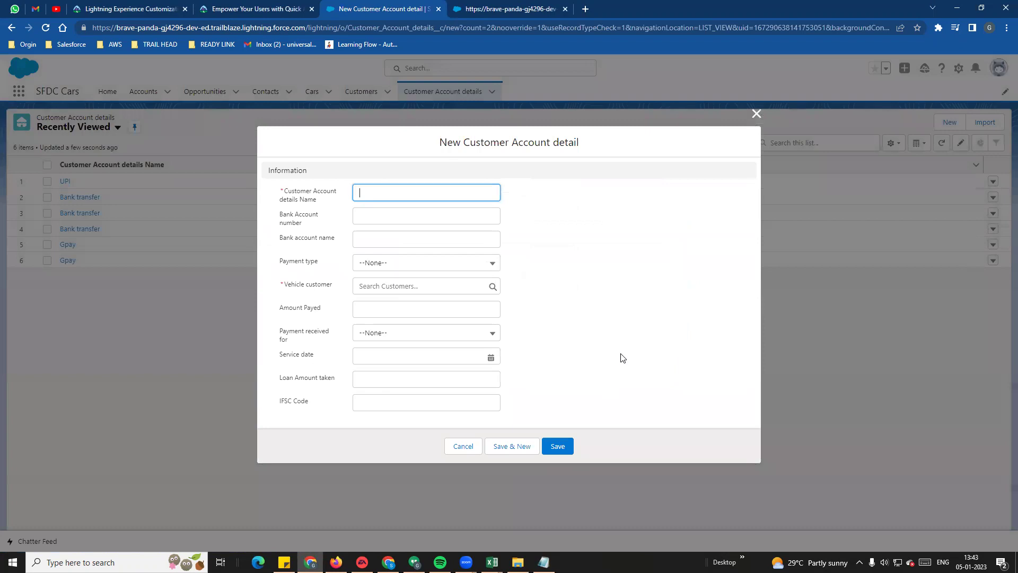
left_click(361, 92)
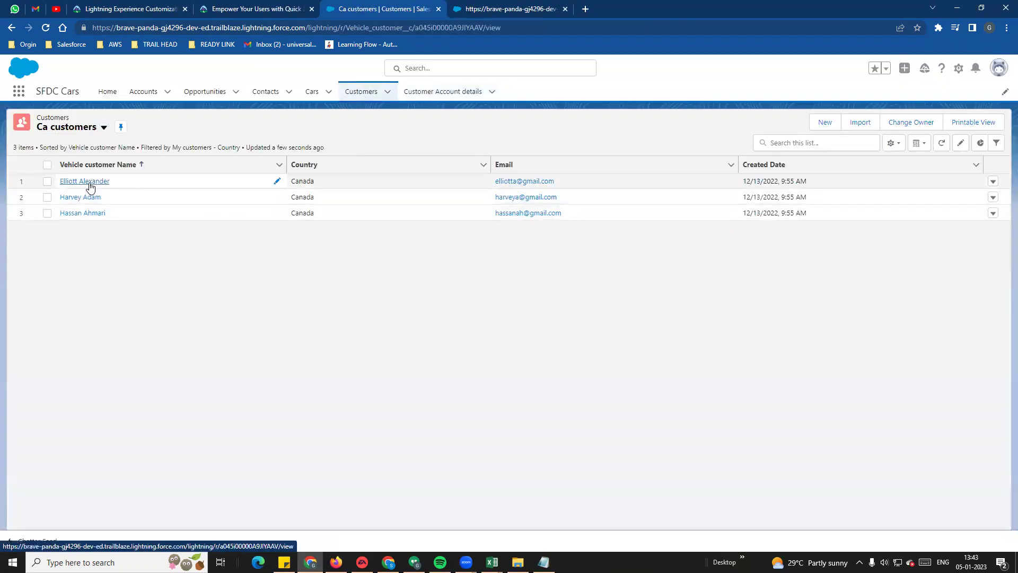
left_click(88, 182)
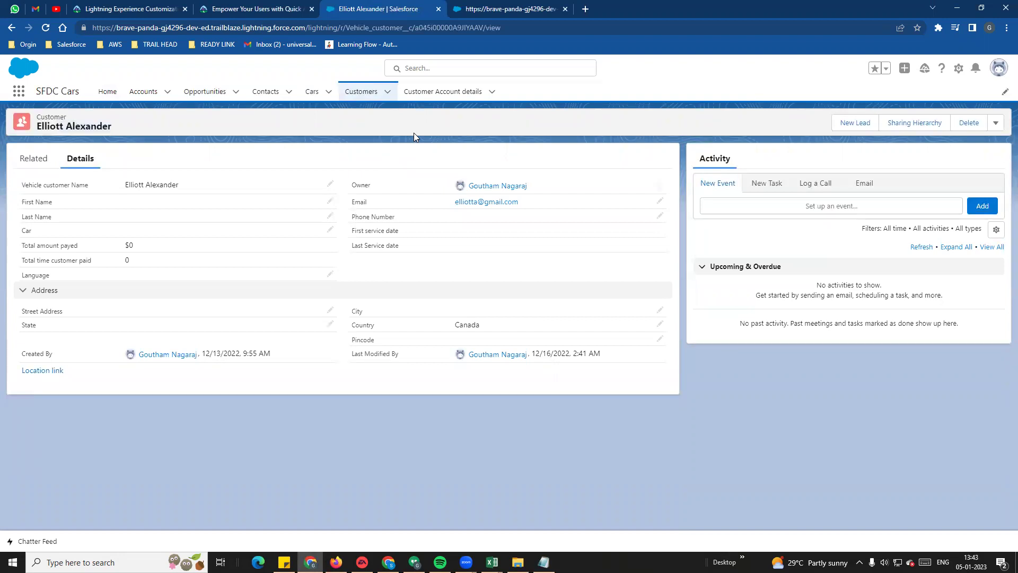
- Open the Customer object's setup and start a new action under Buttons, Links, and Actions
left_click(958, 68)
left_click(896, 273)
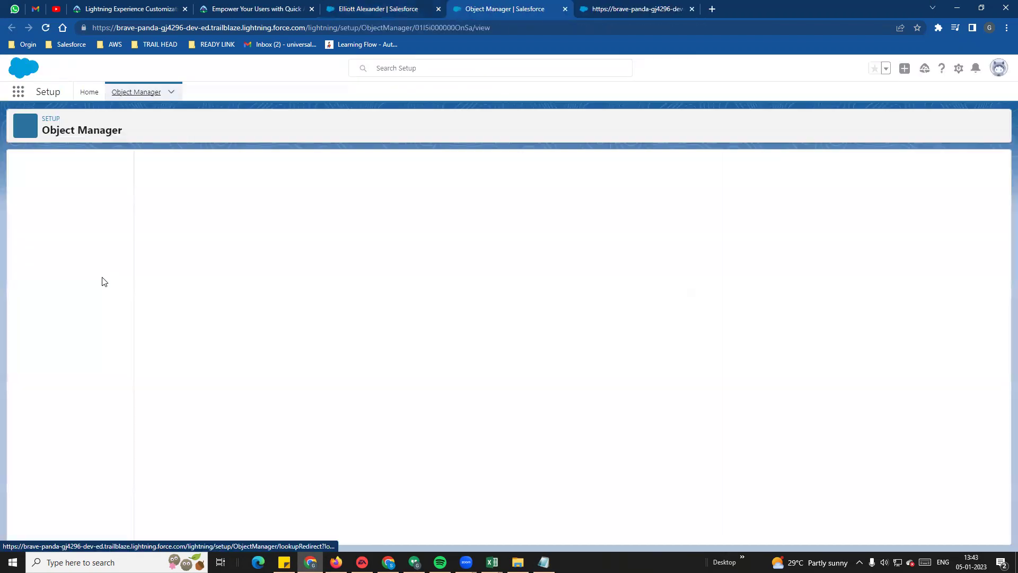
left_click(41, 246)
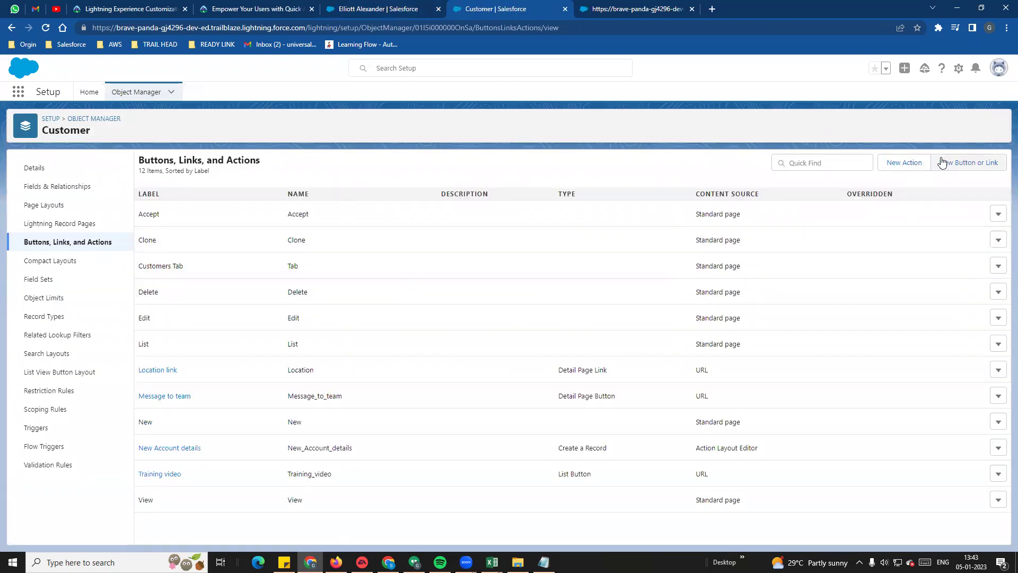
left_click(901, 167)
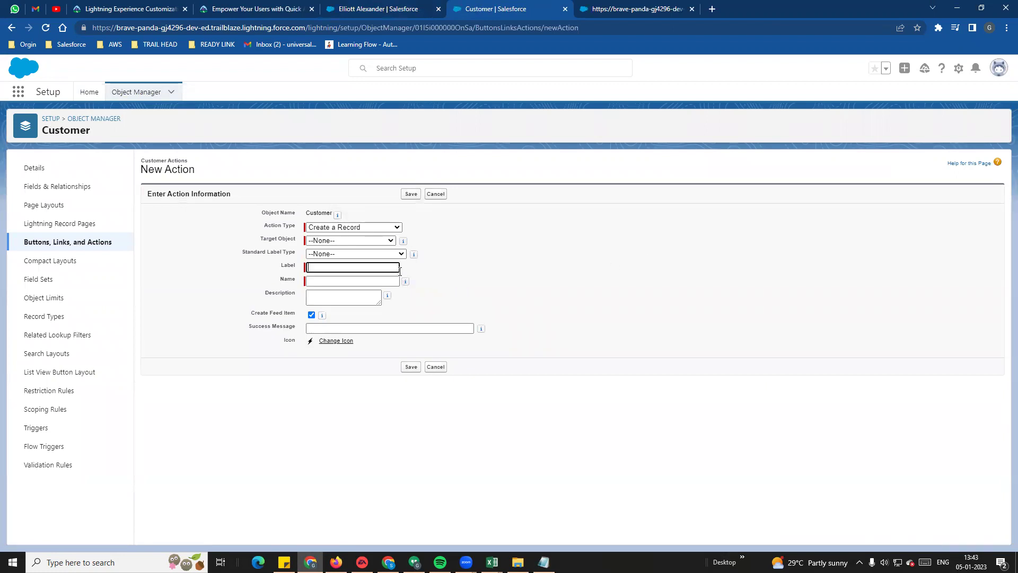
- Keep Create a Record as the action type and set the target object to Customer Account detail
left_click_drag(265, 226, 297, 226)
left_click(344, 228)
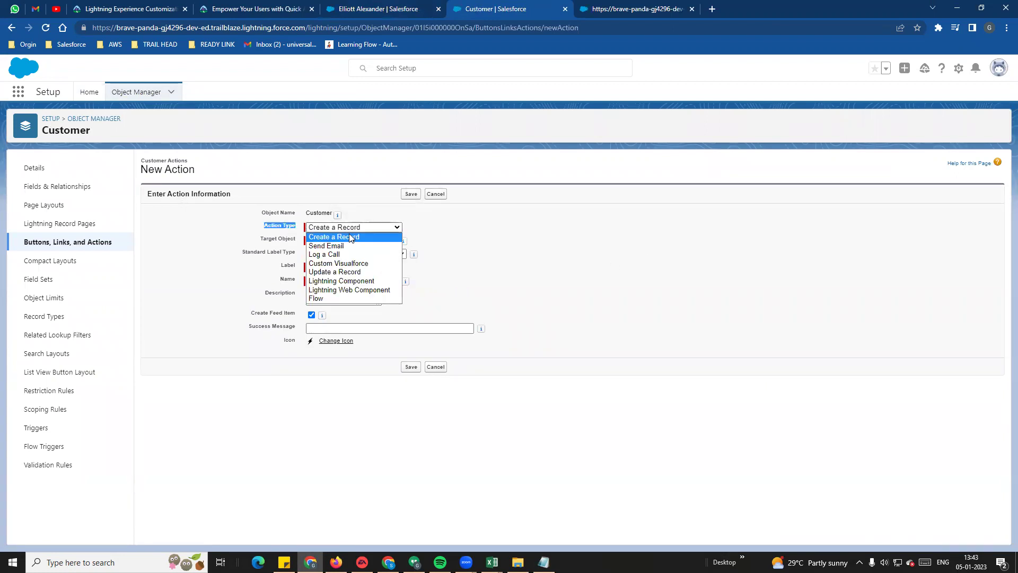
left_click(530, 243)
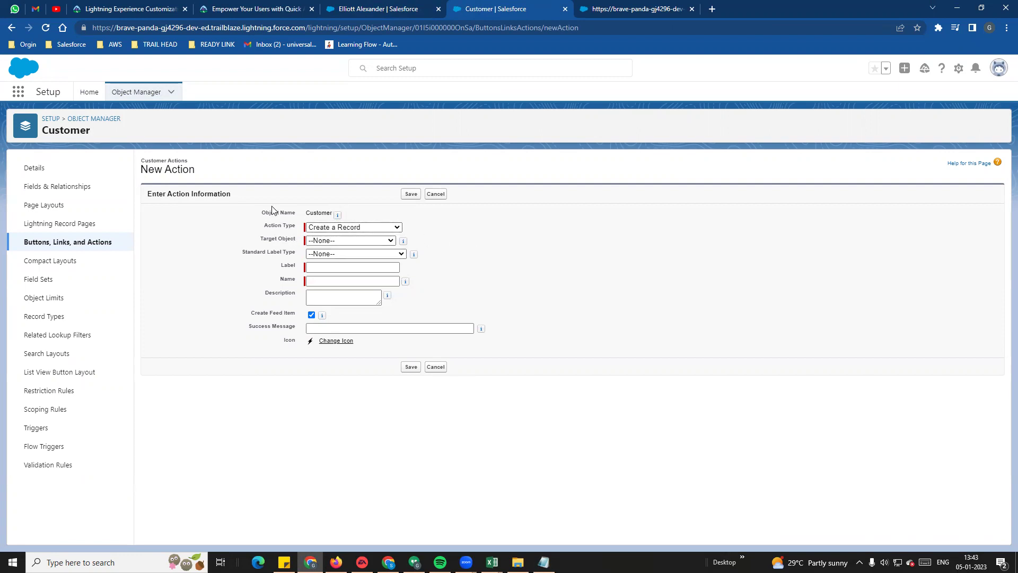
double_click(311, 212)
left_click(365, 242)
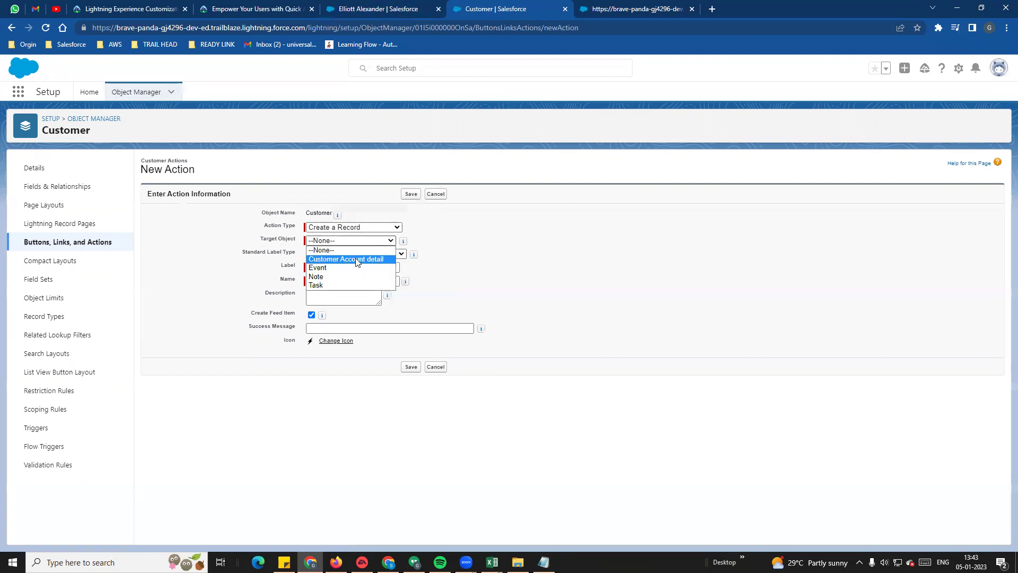
left_click(354, 259)
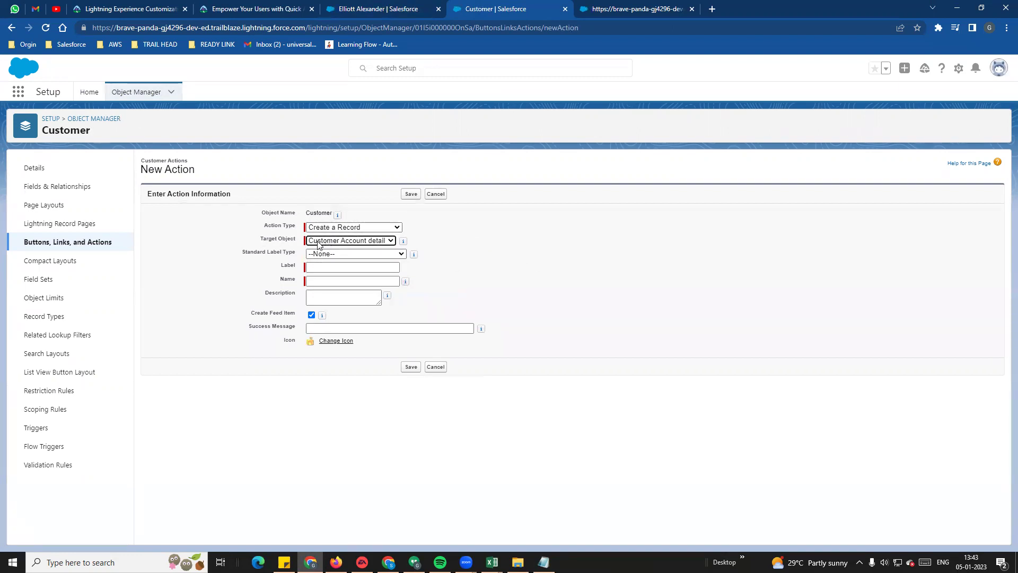
- Review the target object and standard label type options, keeping Customer Account detail as the target
left_click(571, 248)
left_click(366, 240)
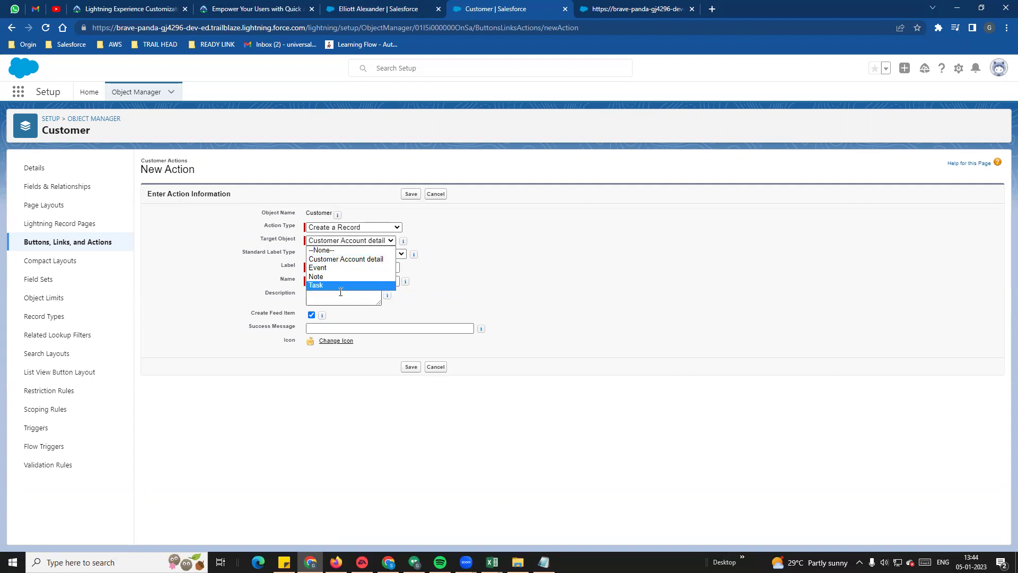
left_click(527, 272)
left_click(347, 245)
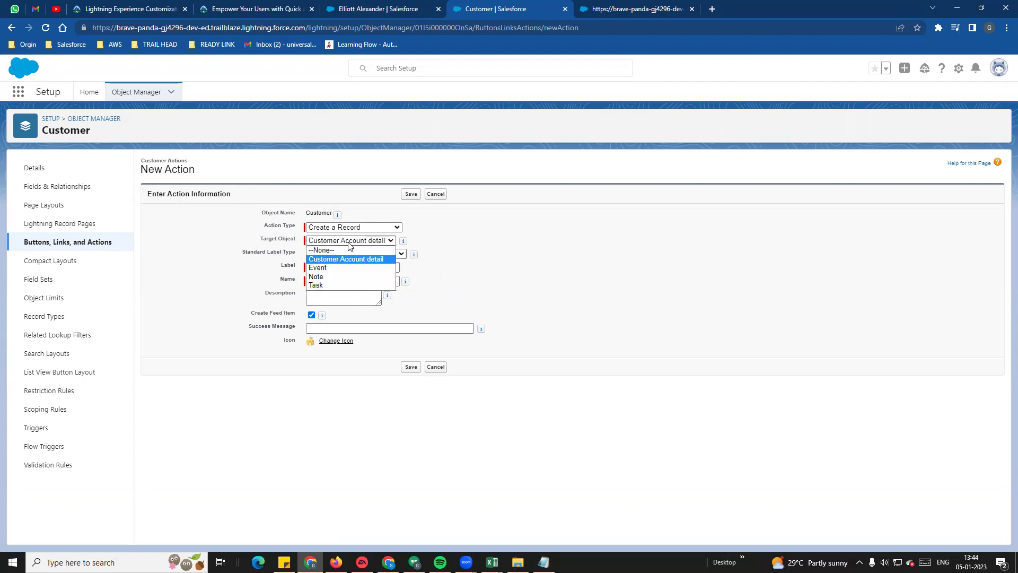
left_click(364, 259)
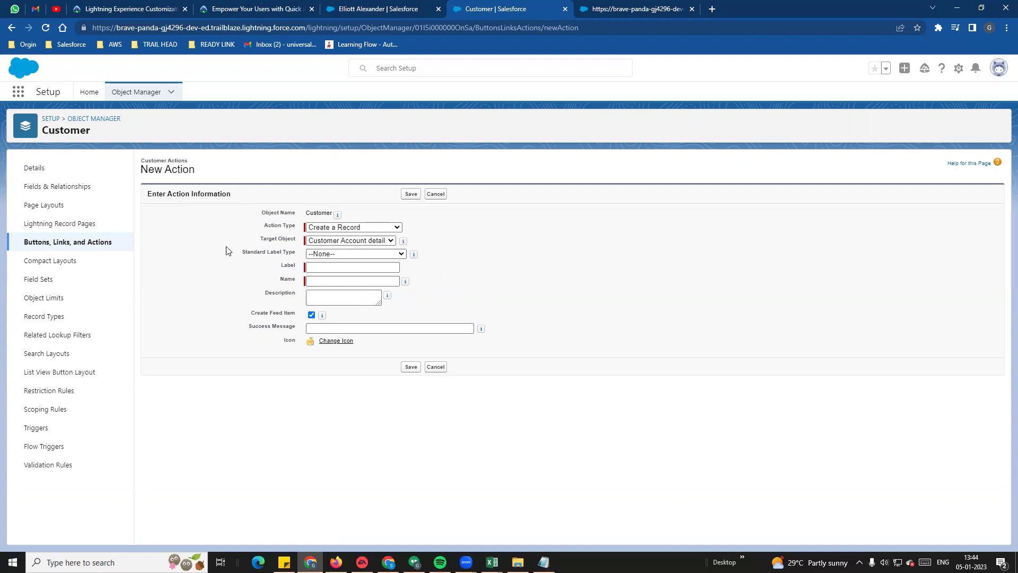
left_click(332, 254)
left_click(459, 284)
- Label the action "New Account details" with correct spelling and turn off Create Feed Item
left_click(320, 269)
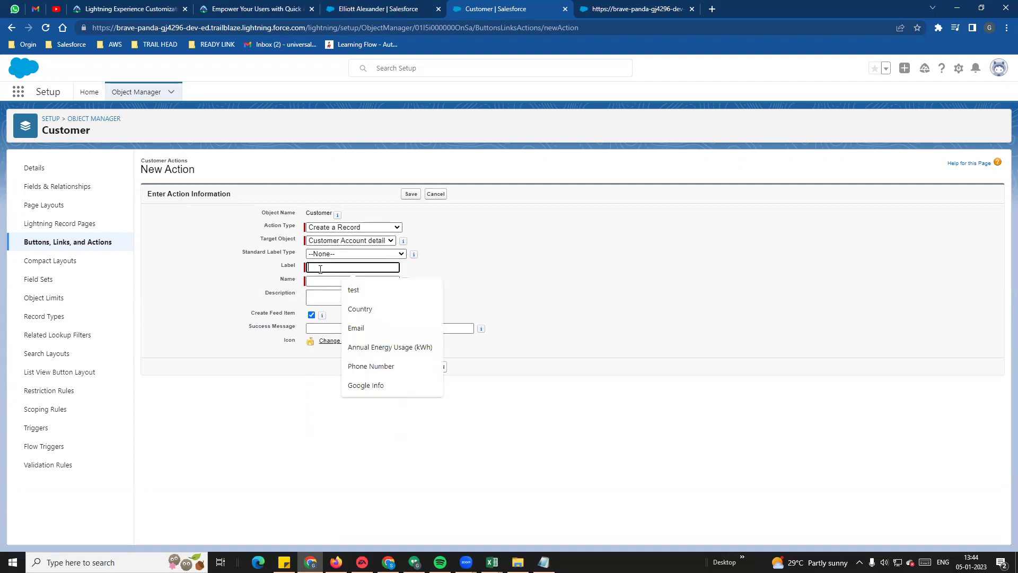
type("New Ac")
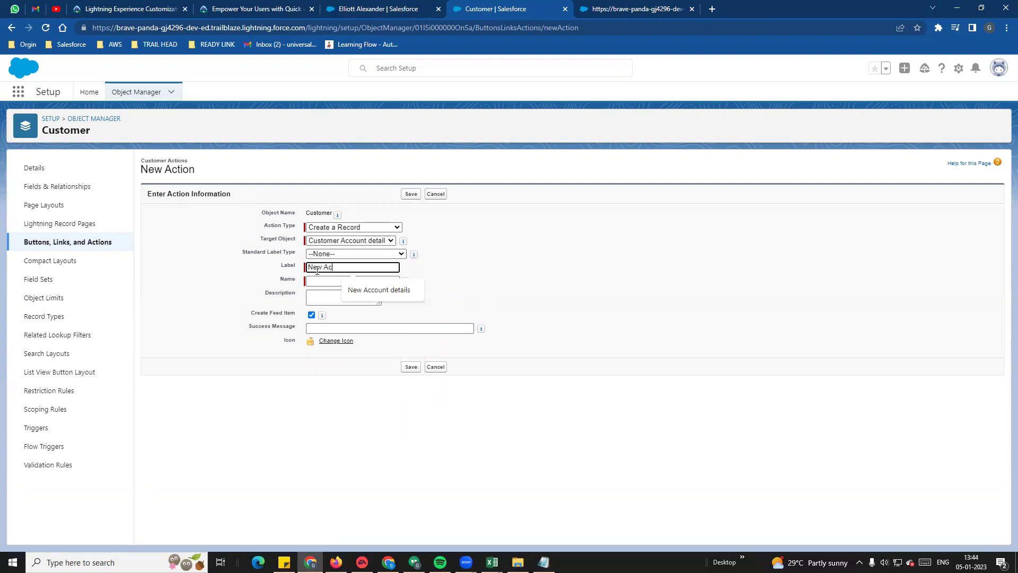
type("count deatils")
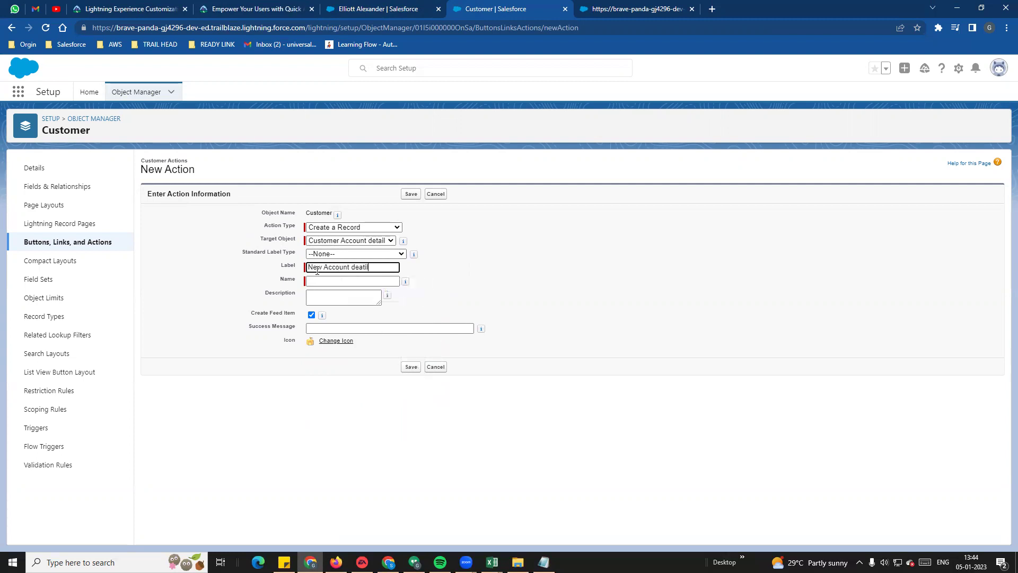
right_click(361, 266)
left_click(387, 274)
left_click(345, 298)
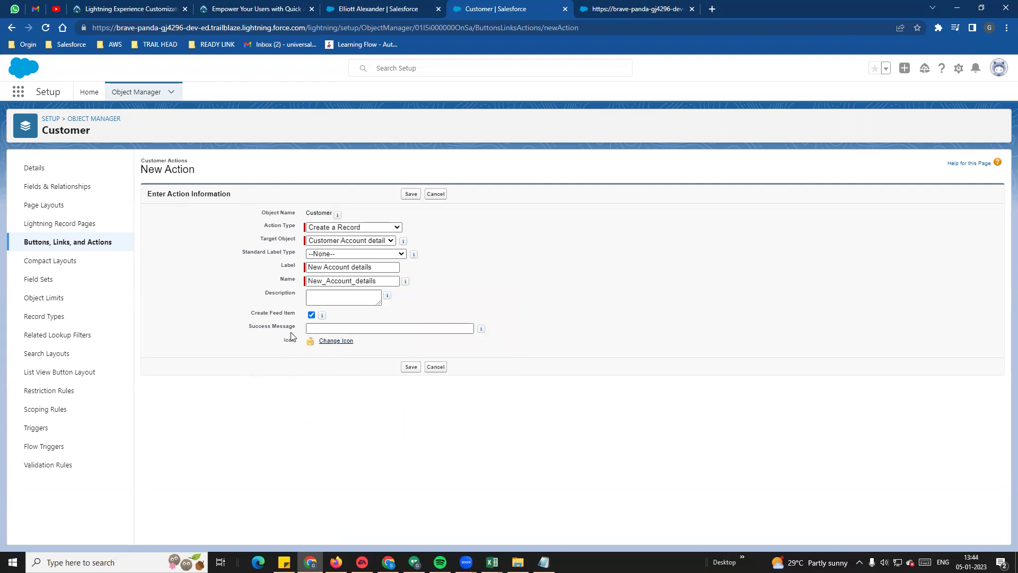
left_click(312, 315)
left_click(325, 329)
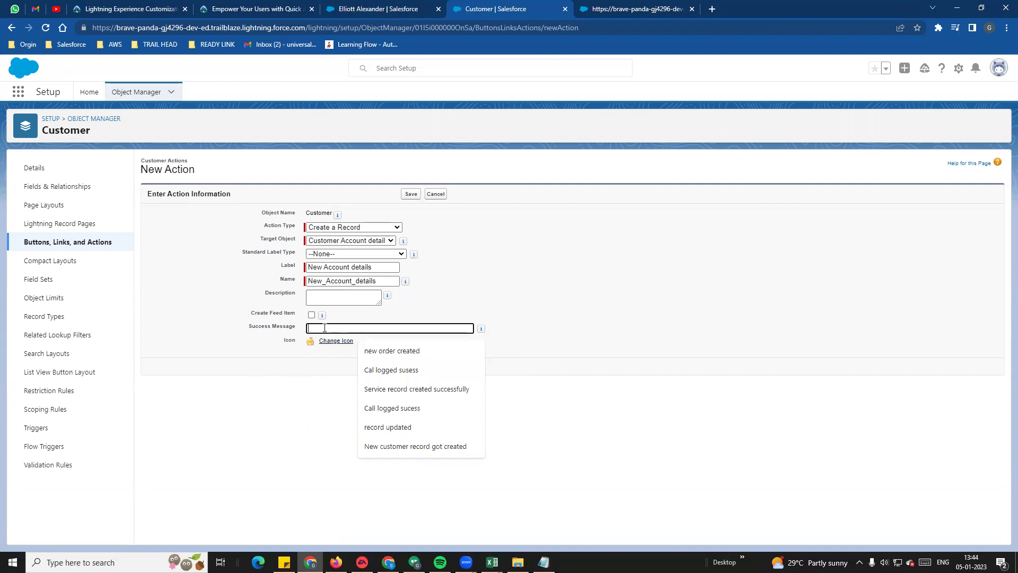
- View the New Lead quick action form on the customer record, close it, and return to the new action setup
left_click(419, 9)
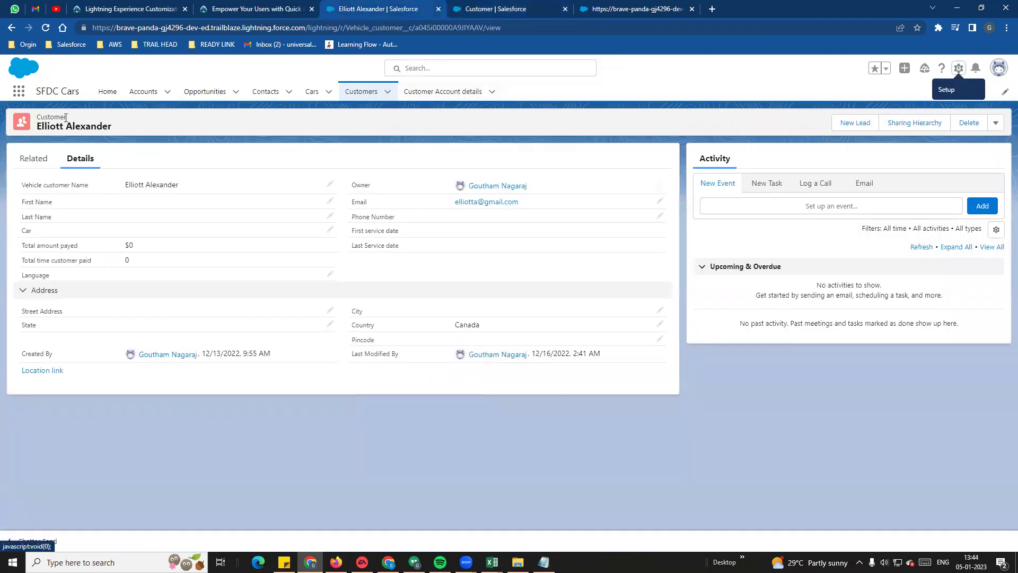
left_click(853, 124)
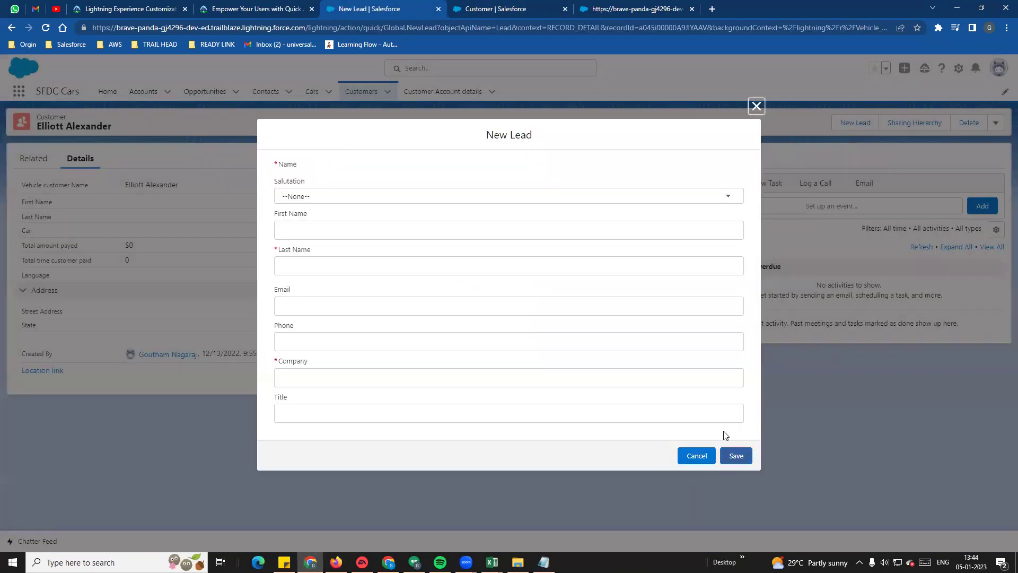
left_click(757, 106)
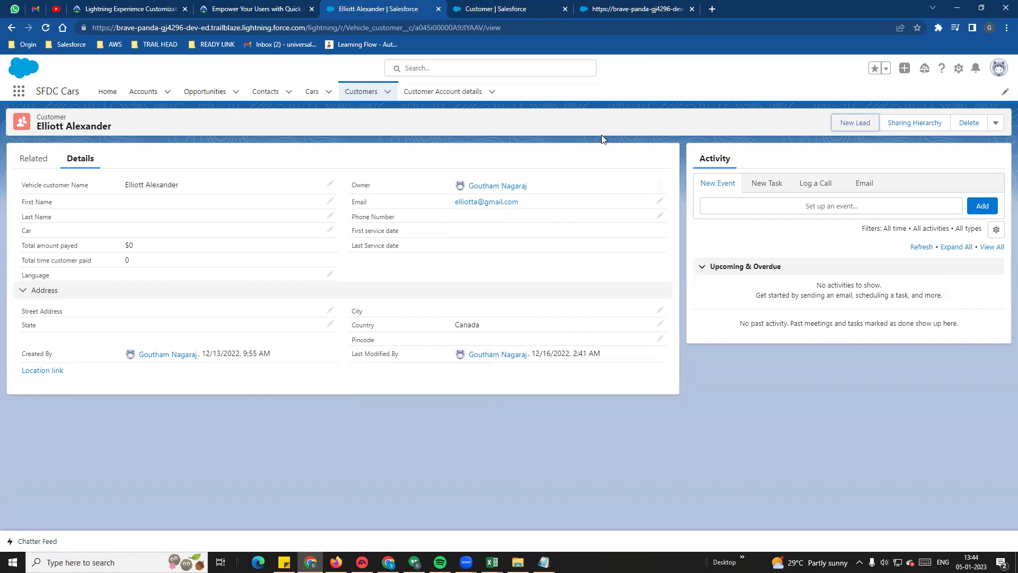
left_click(514, 11)
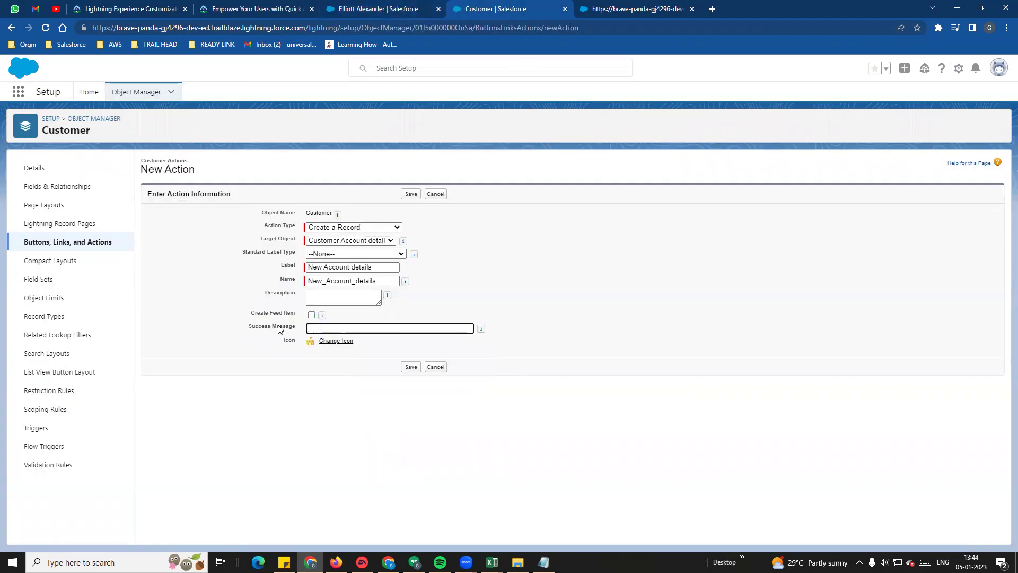
- Set the success message to "New customer account details record got created" and save the action
left_click(339, 326)
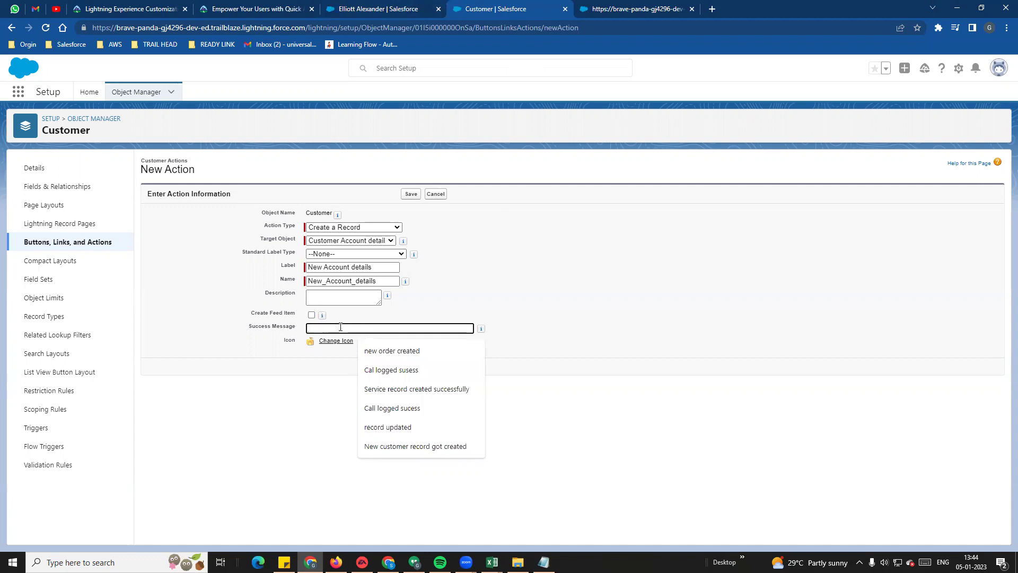
left_click(424, 447)
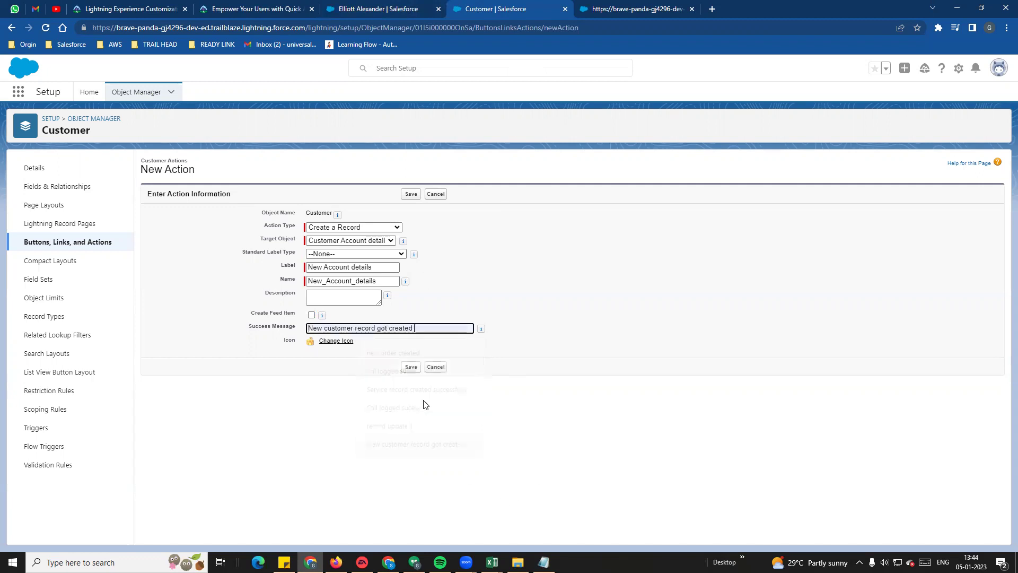
left_click(355, 329)
type("accou")
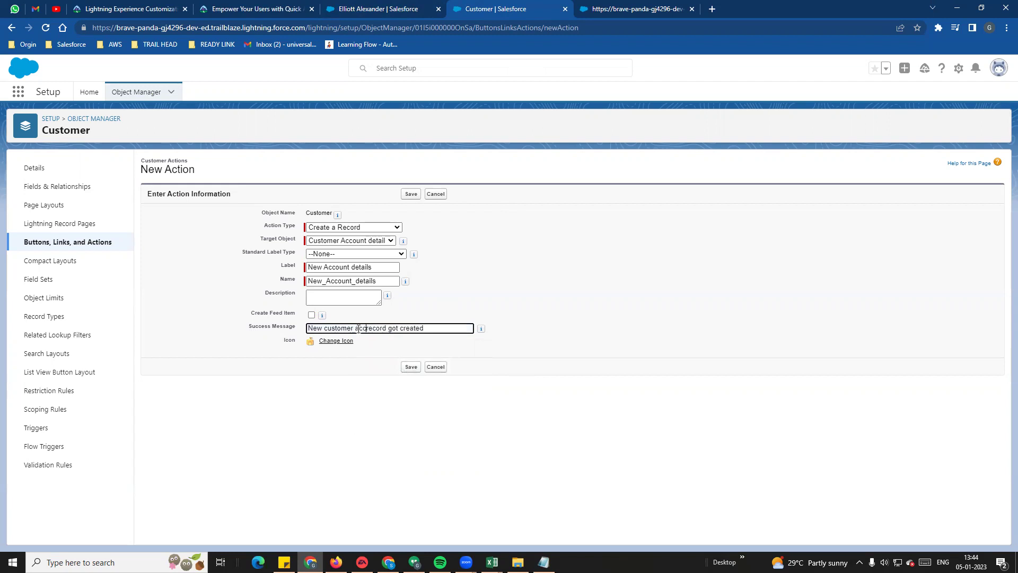
type("nt deat")
type("ils")
right_click(397, 329)
left_click(419, 337)
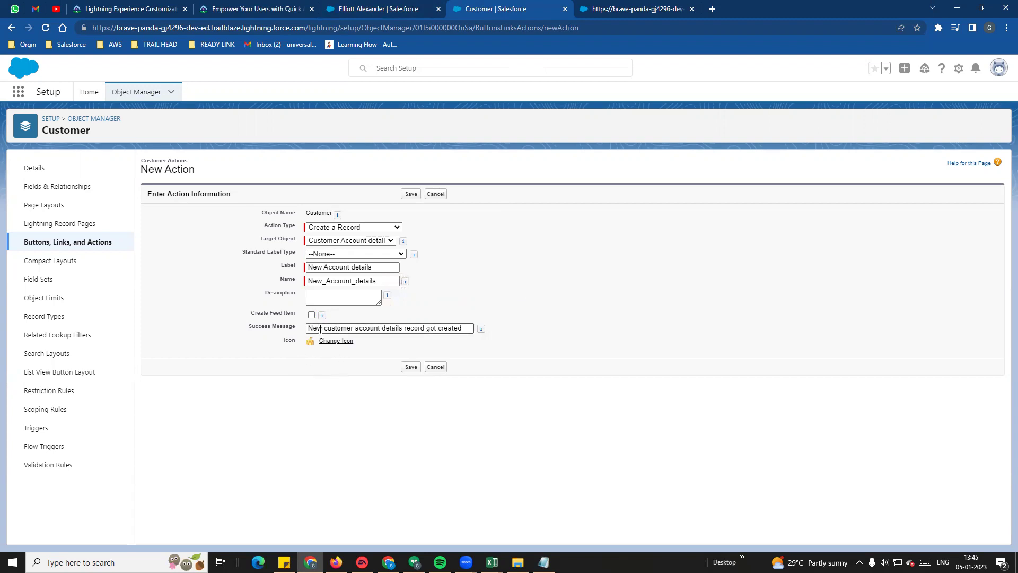
left_click(411, 195)
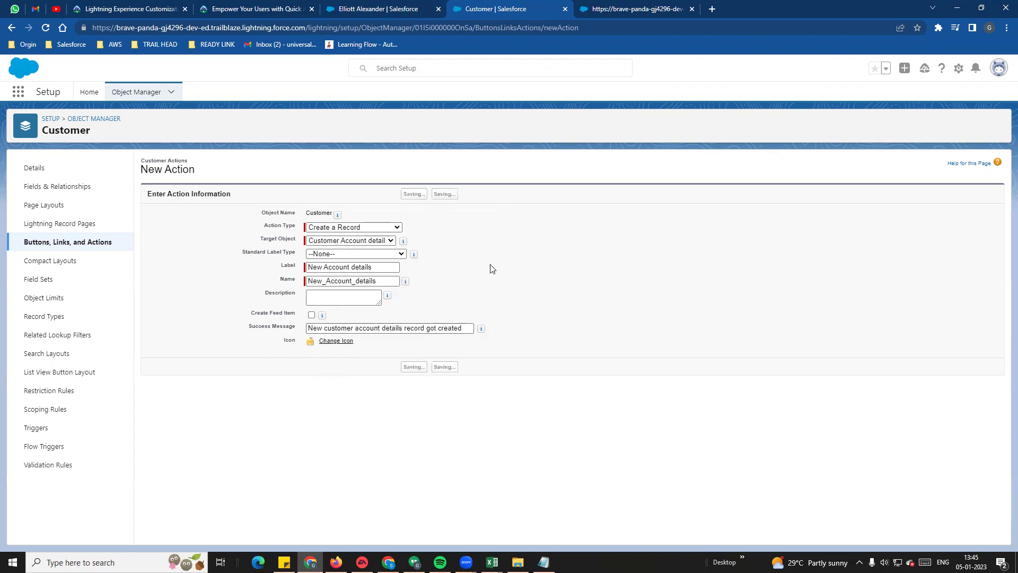
- Change the action's label to "NewAccountdetails" and its name to "New_Account_detailss", and save the action
left_click(384, 292)
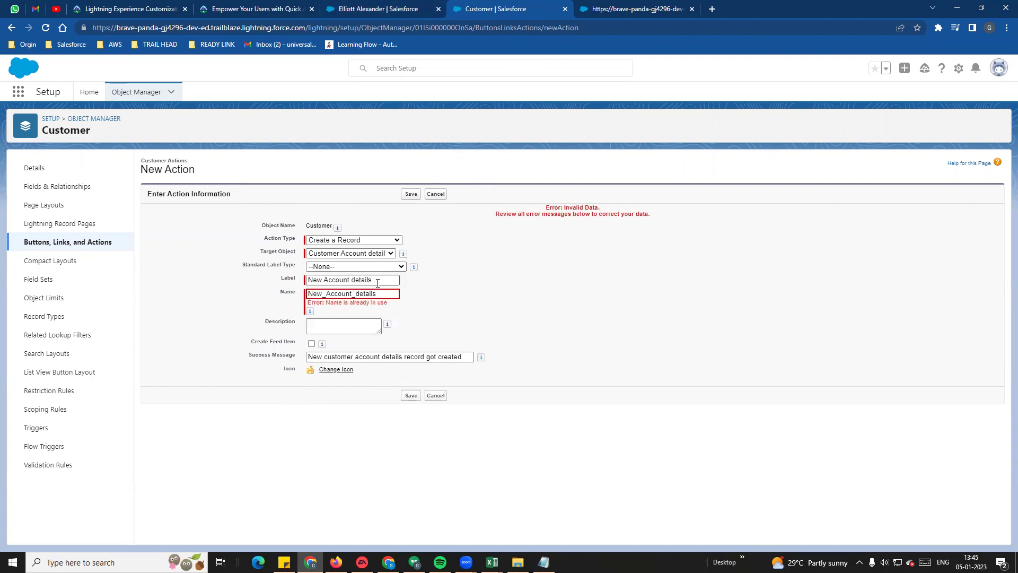
left_click(353, 280)
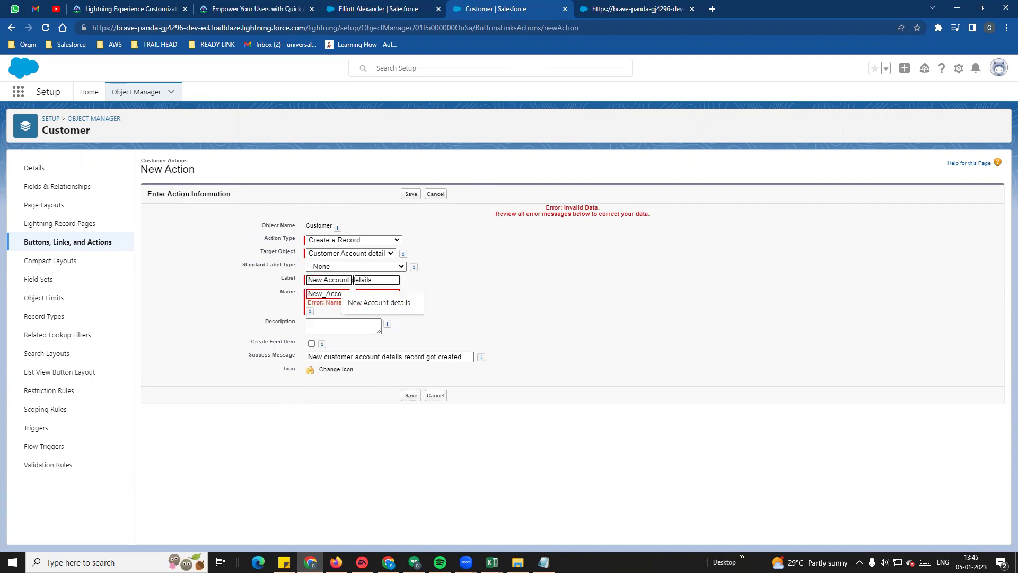
left_click(350, 277)
left_click(322, 279)
key("BackSpace")
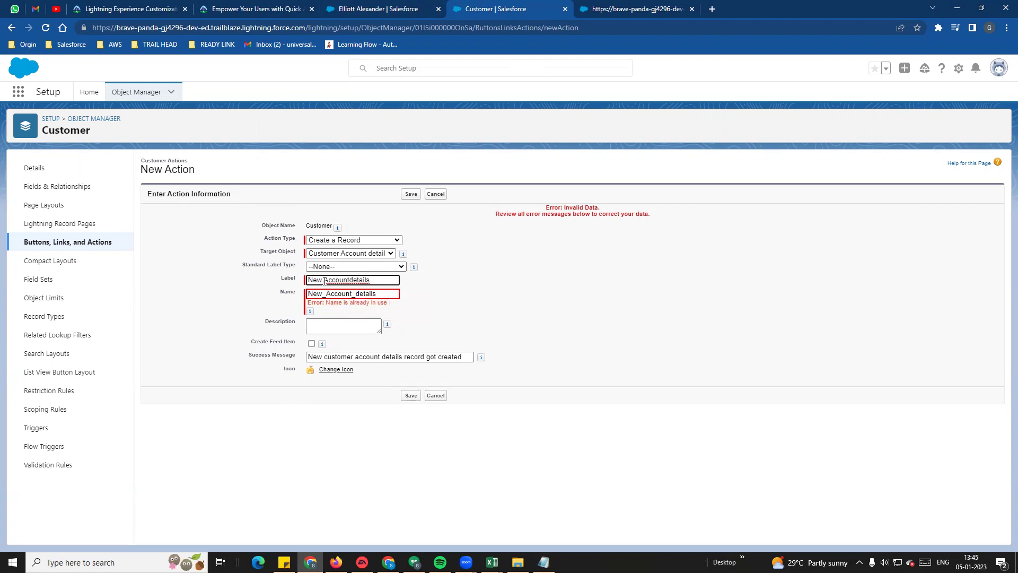
left_click(411, 193)
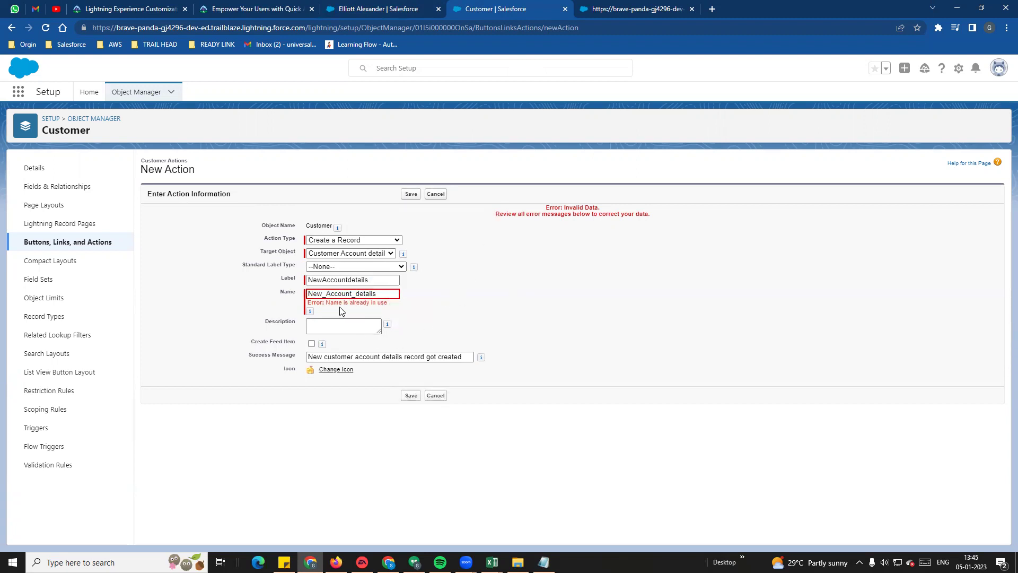
left_click(380, 295)
type("s")
left_click(435, 194)
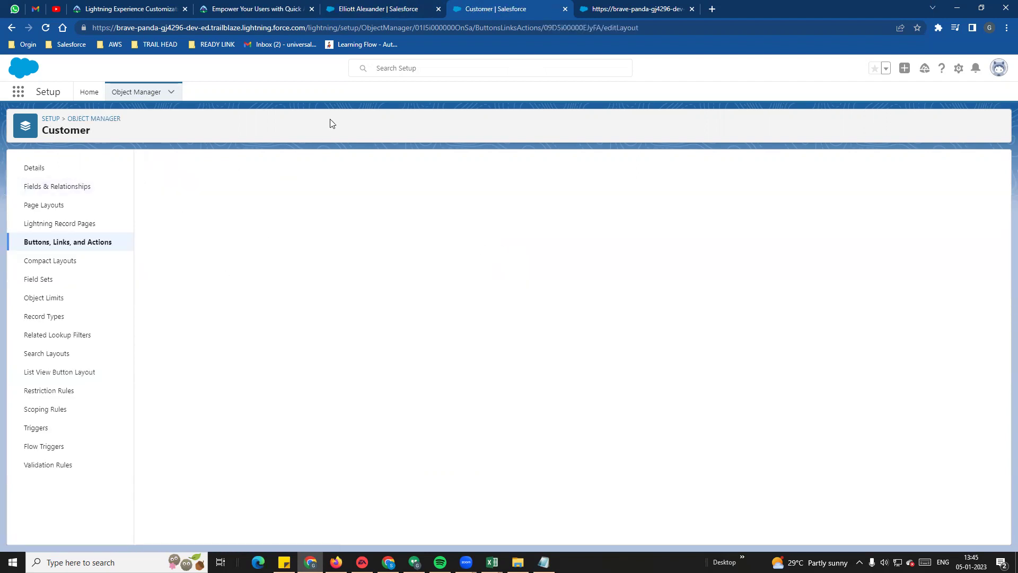
- View the New Lead form on the customer record as an example, close it, and return to the action layout editor
left_click(392, 8)
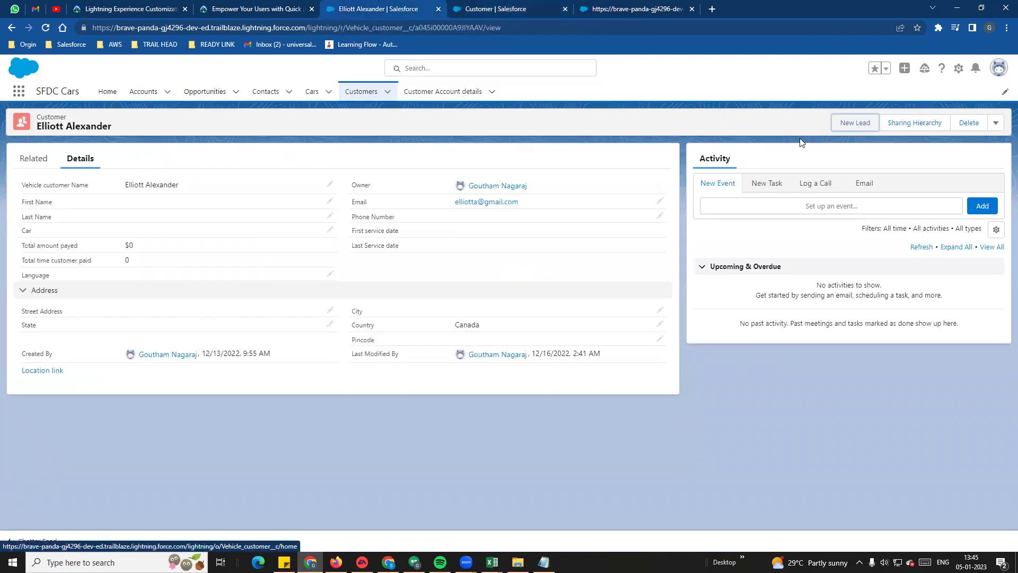
left_click(849, 127)
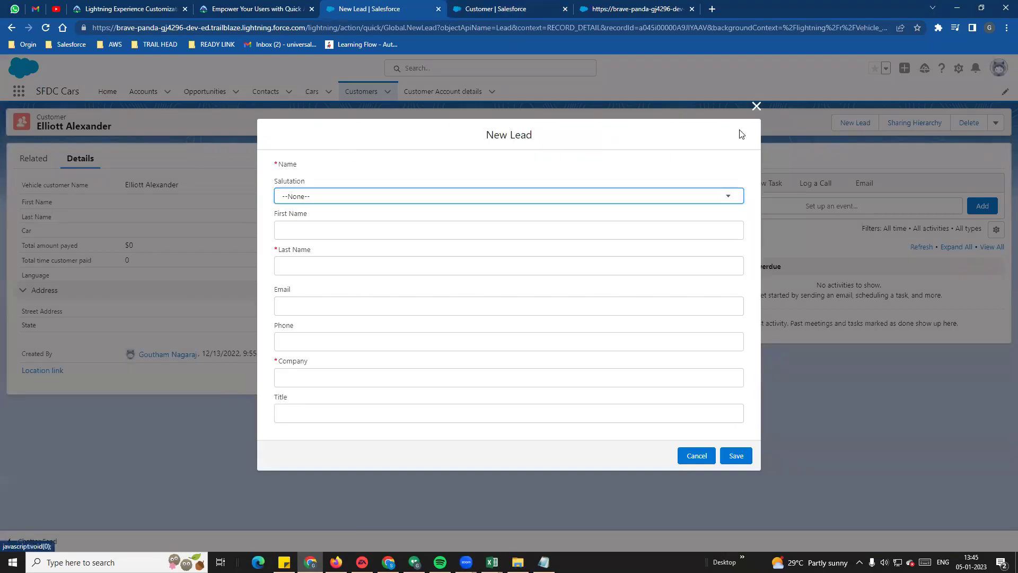
left_click(756, 108)
left_click(495, 8)
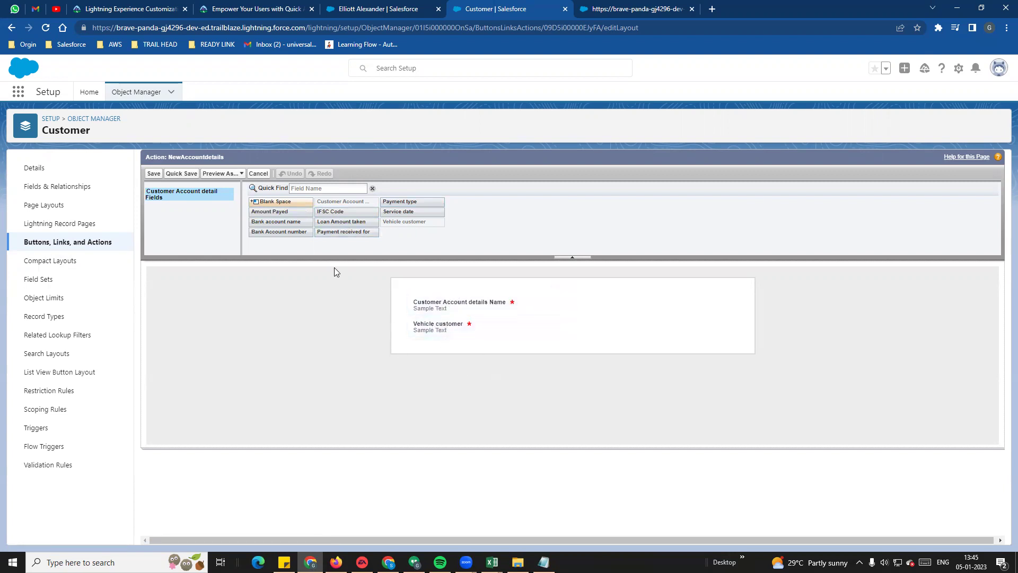
- Add Bank account name, Bank Account number, IFSC Code and Service date to the NewAccountdetails action layout and save it
left_click_drag(296, 221, 572, 300)
left_click_drag(281, 232, 682, 297)
mouse_move(465, 345)
left_mouse_down()
mouse_move(631, 323)
mouse_move(452, 349)
left_mouse_up()
left_click_drag(444, 300, 600, 300)
left_click_drag(329, 211, 605, 299)
left_click_drag(408, 209, 443, 348)
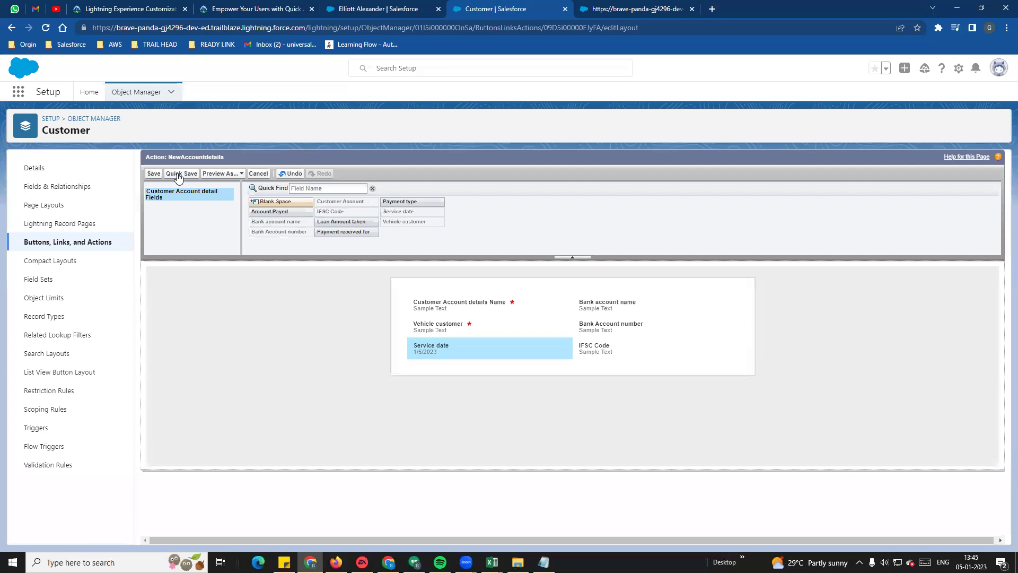
left_click(154, 173)
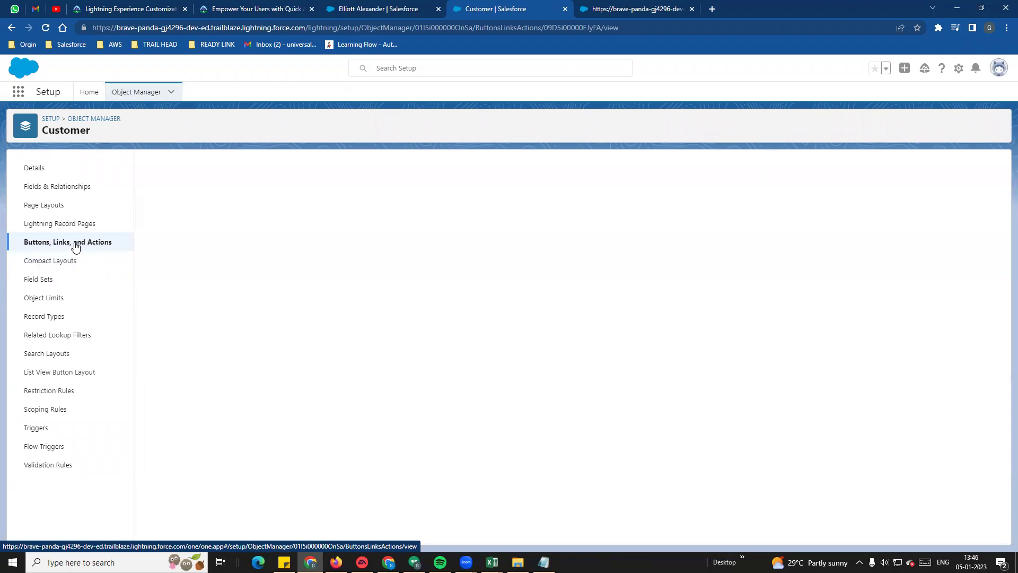
- Open the NewAccountdetails action from the Customer object's actions and review its label, success message and Predefined Field Values section
left_click(76, 245)
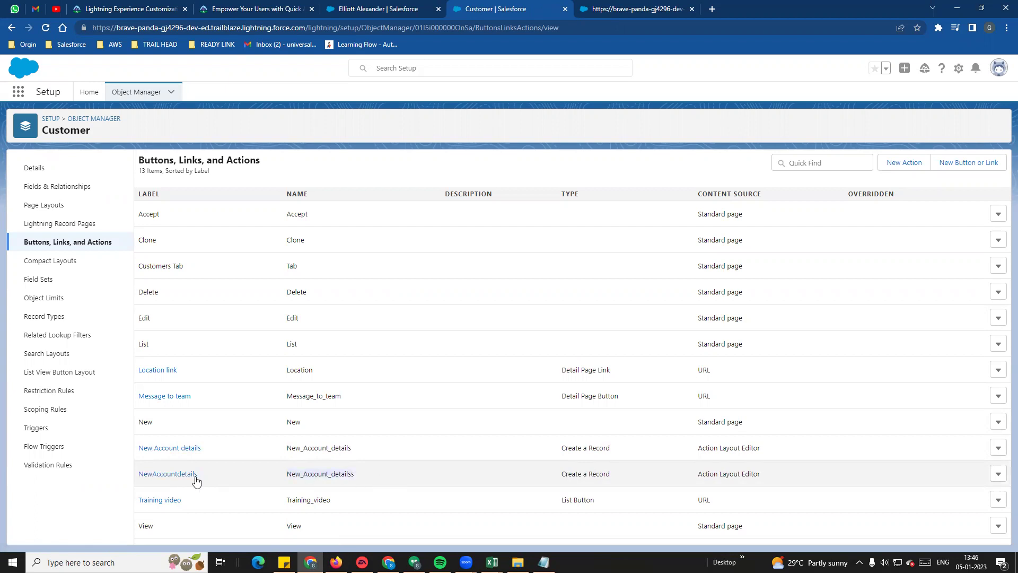
left_click(174, 475)
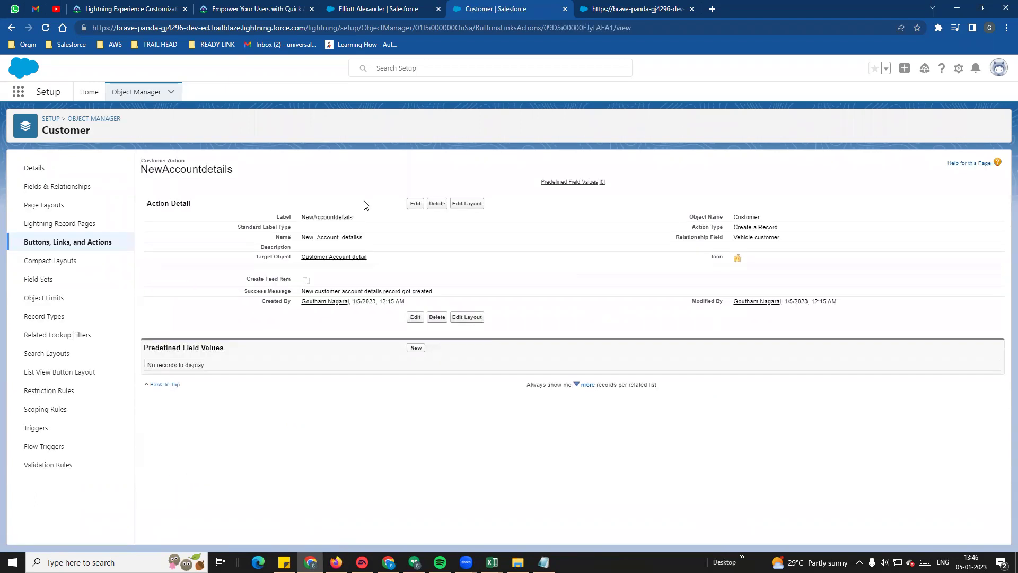
left_click_drag(303, 291, 436, 295)
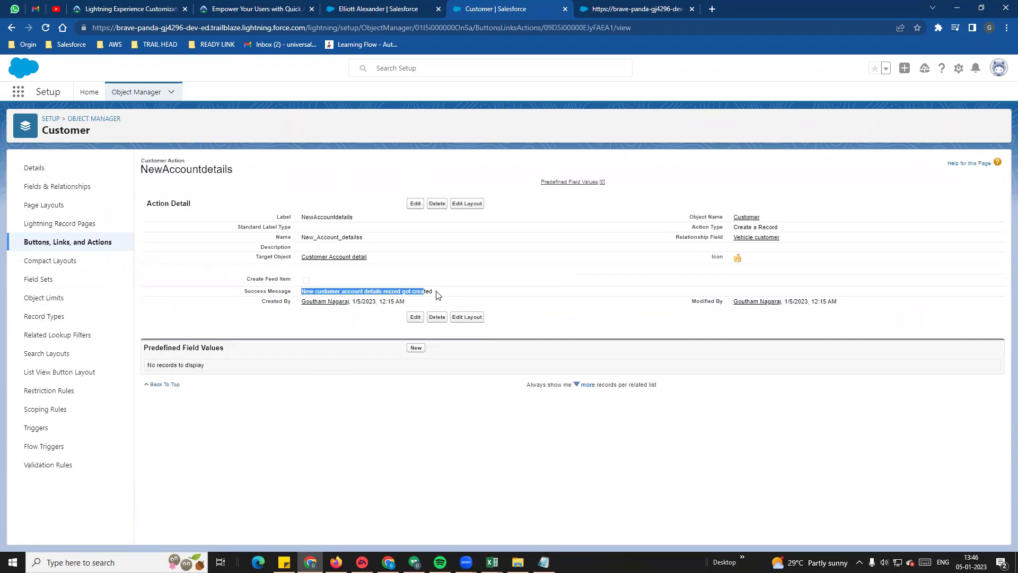
left_click(429, 300)
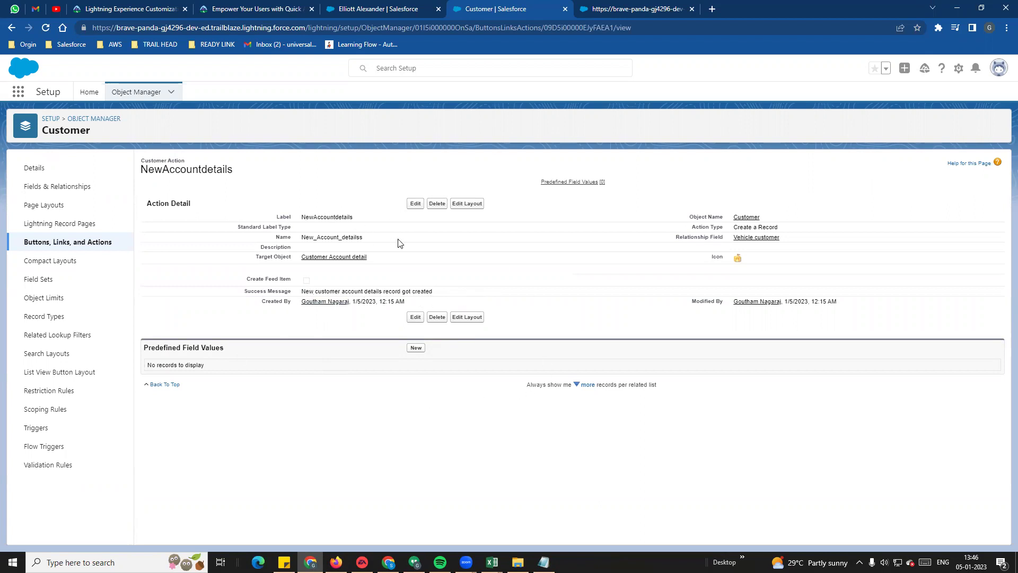
left_click_drag(146, 348, 253, 349)
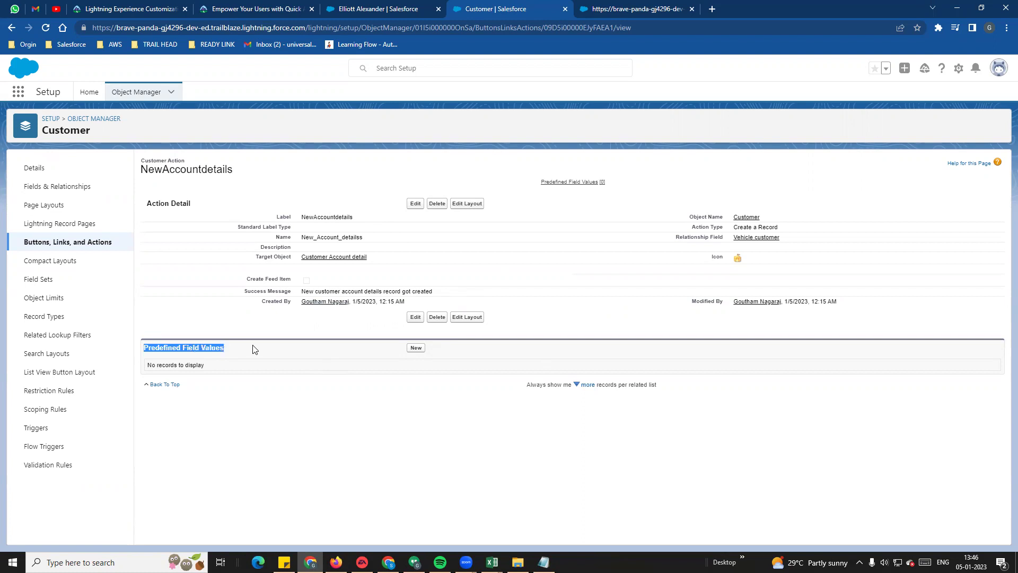
left_click(202, 228)
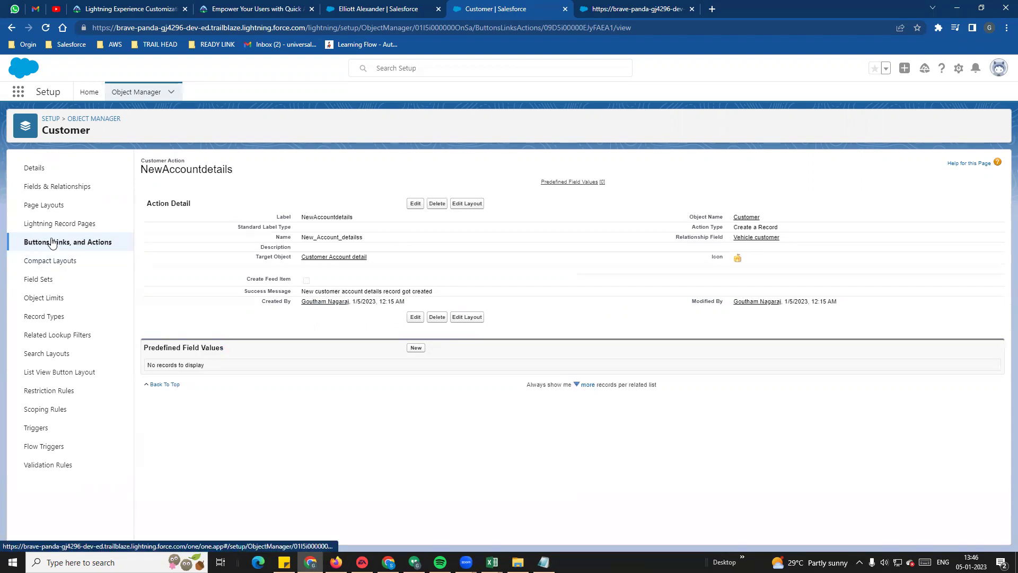
left_click_drag(142, 169, 279, 172)
left_click(255, 200)
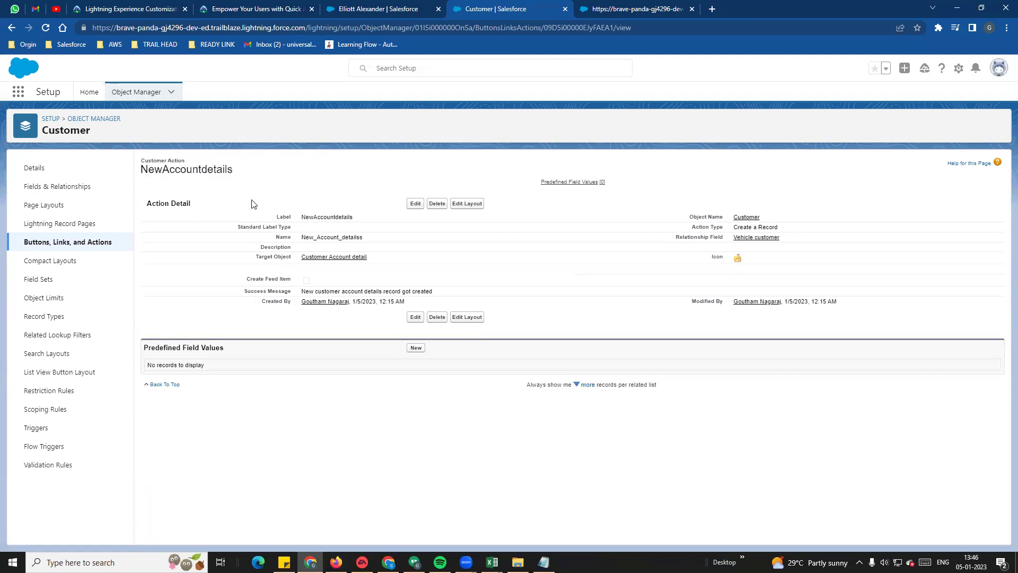
- Add the New Account details action after Post in the Vehicle customer Layout's Salesforce Mobile and Lightning Experience Actions, and save the layout
left_click(46, 205)
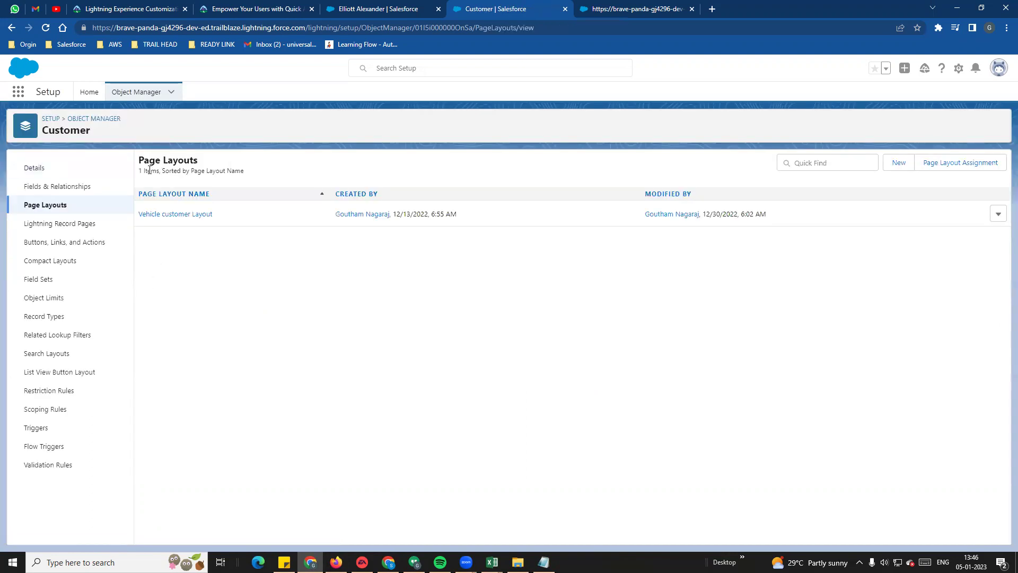
left_click(165, 215)
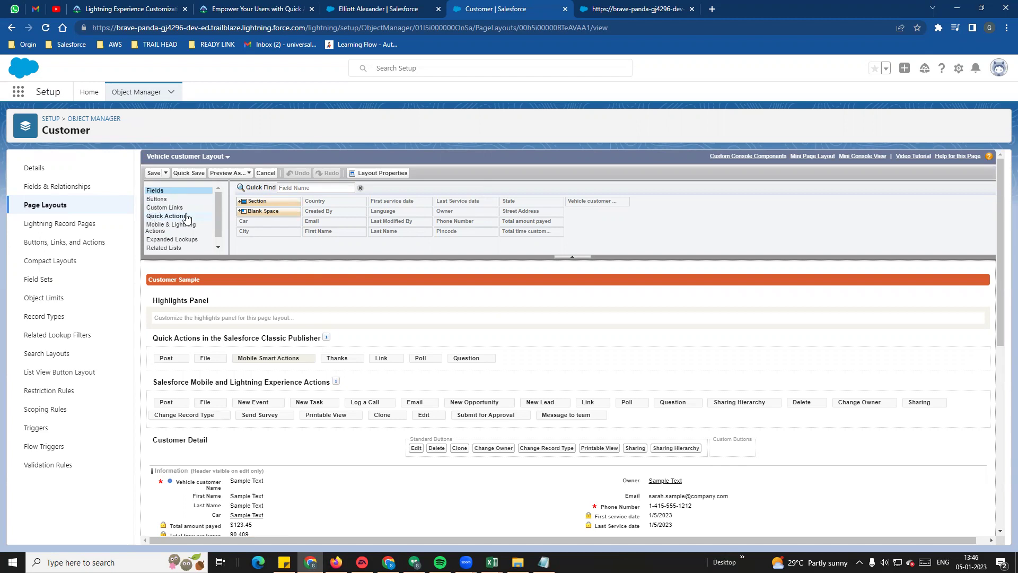
left_click(155, 228)
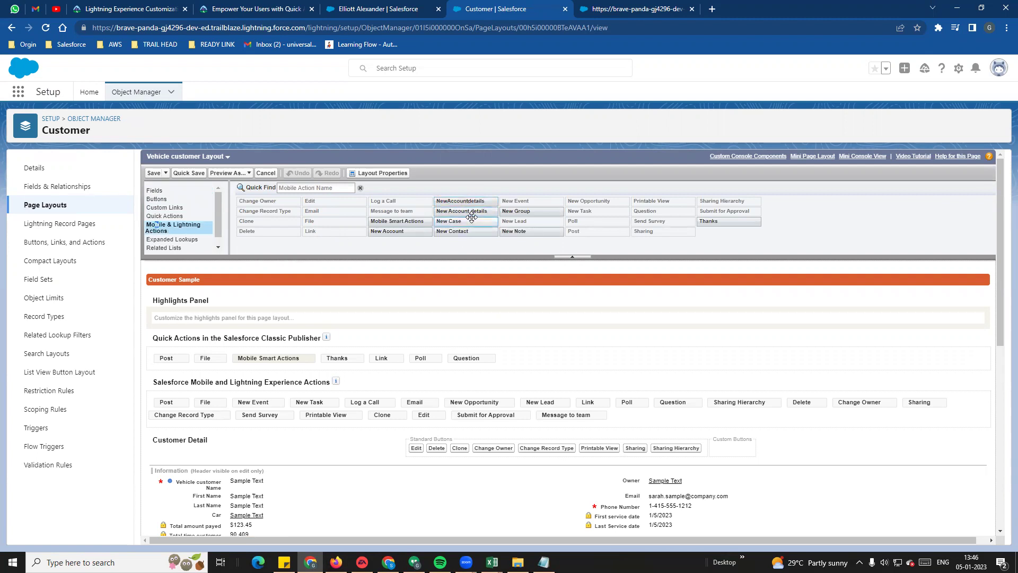
mouse_move(470, 213)
left_click_drag(470, 213, 189, 381)
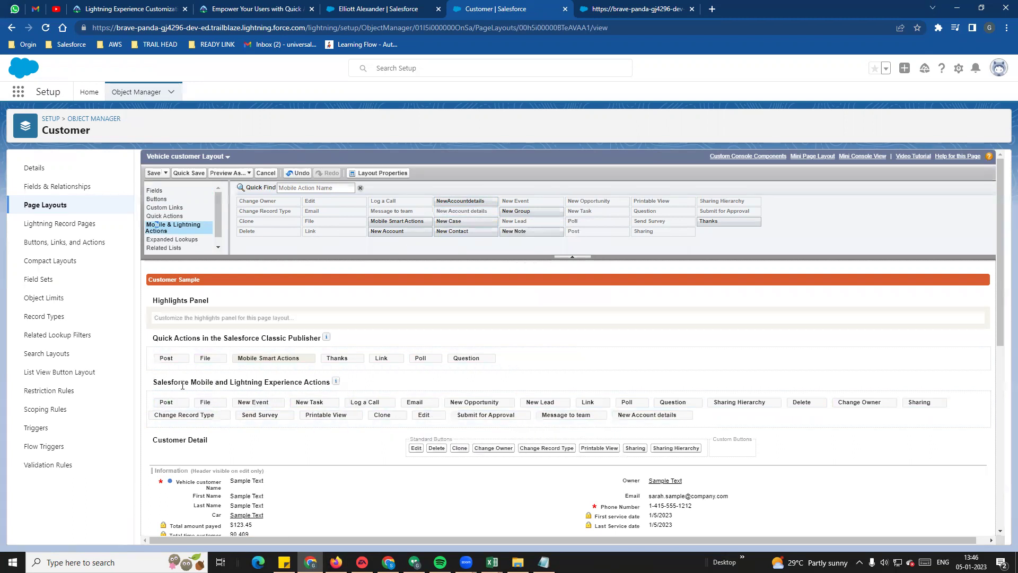
left_click_drag(638, 419, 221, 413)
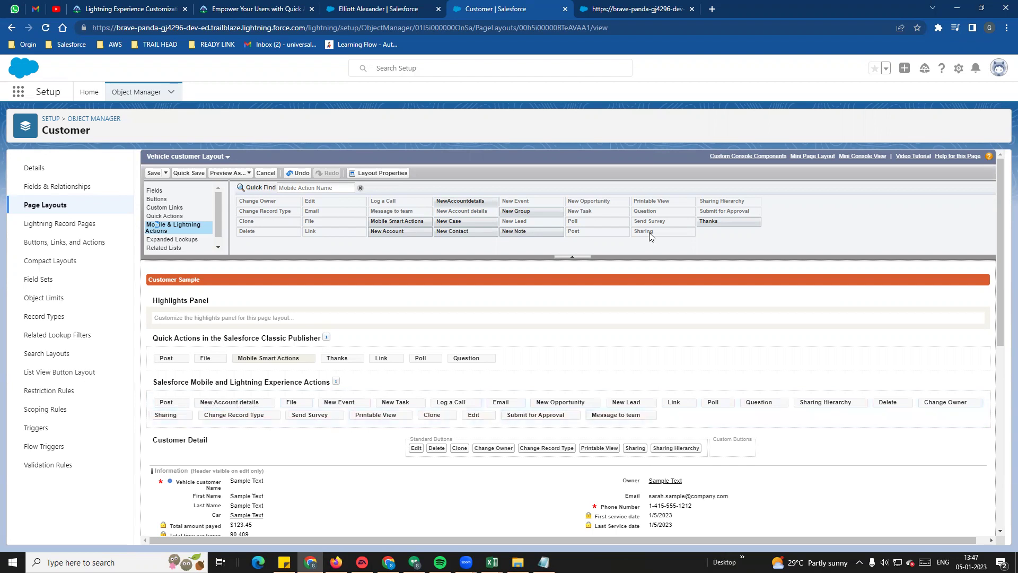
left_click(153, 173)
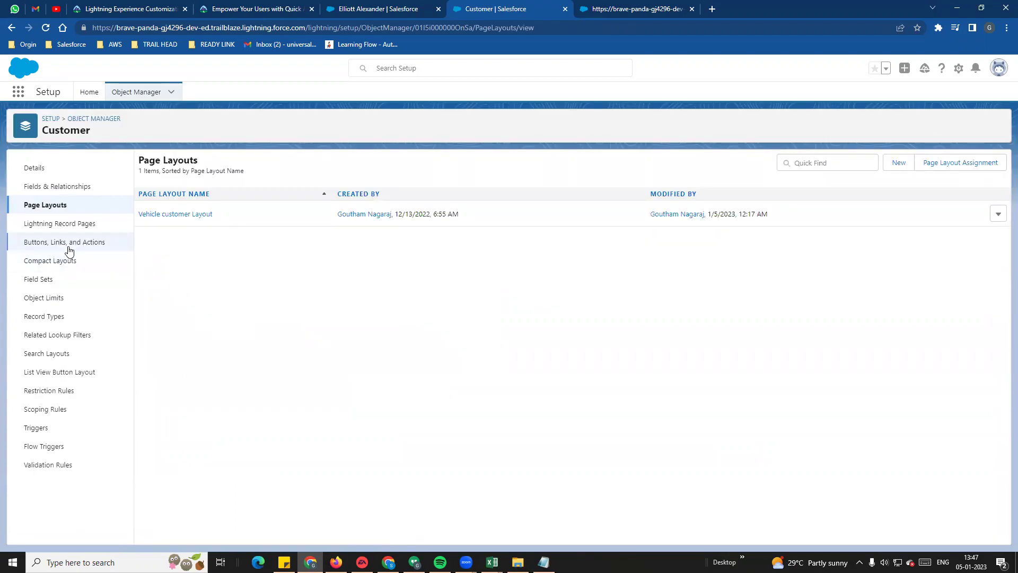
- Reload the customer record, open the New Account details quick action form, and review its fields
left_click(380, 9)
left_click(46, 28)
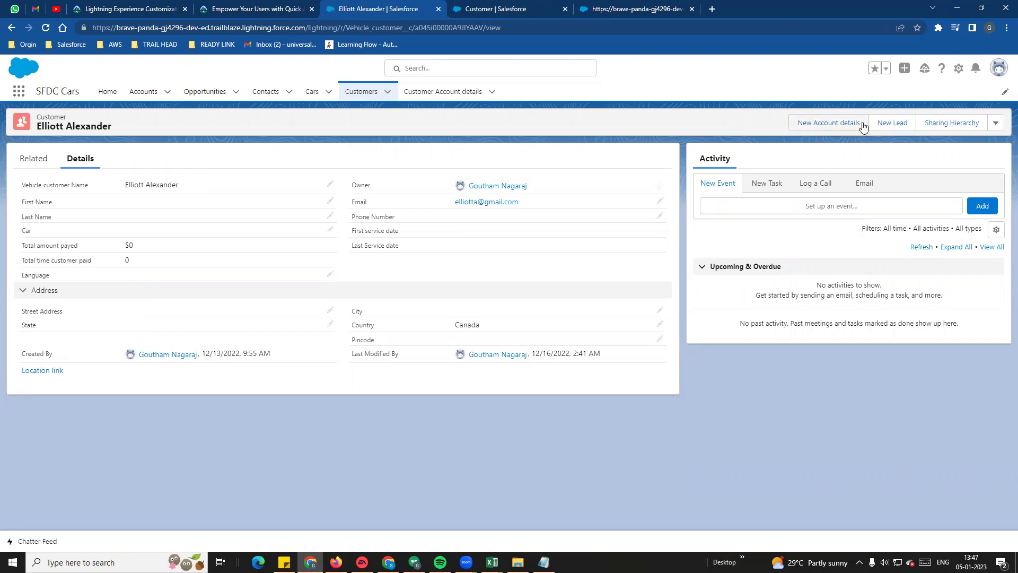
left_click(825, 123)
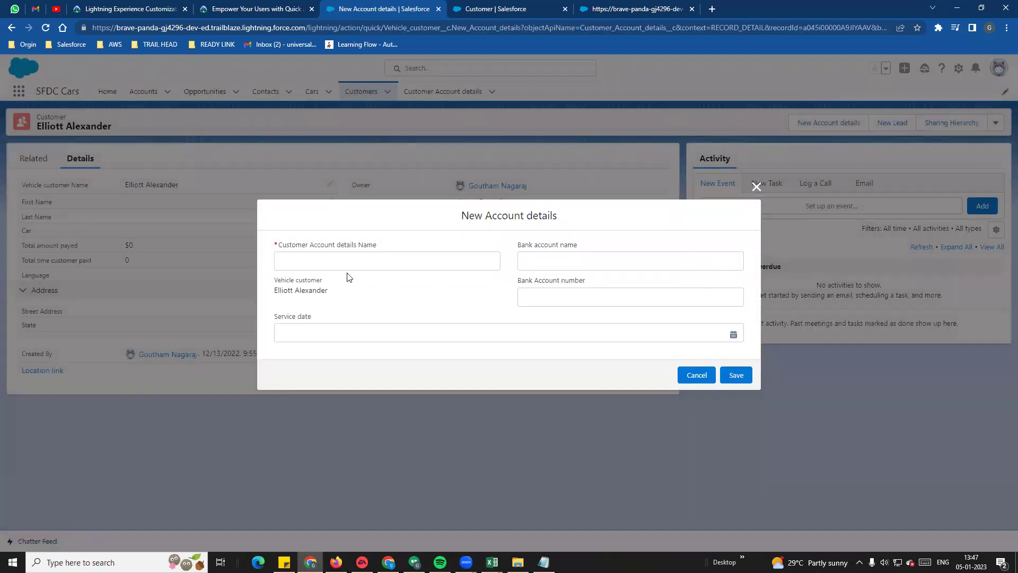
left_click_drag(280, 245, 380, 245)
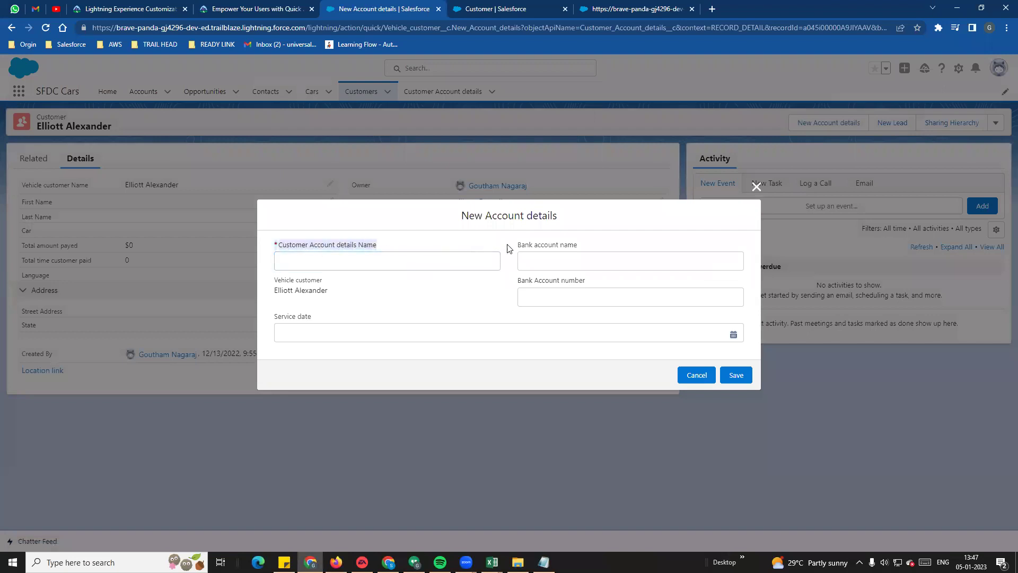
left_click_drag(509, 246, 590, 248)
left_click(449, 291)
- Enter "Payment for Car" as the Customer Account details name and ICICI as the bank account name, and fill in the bank account number
left_click(310, 259)
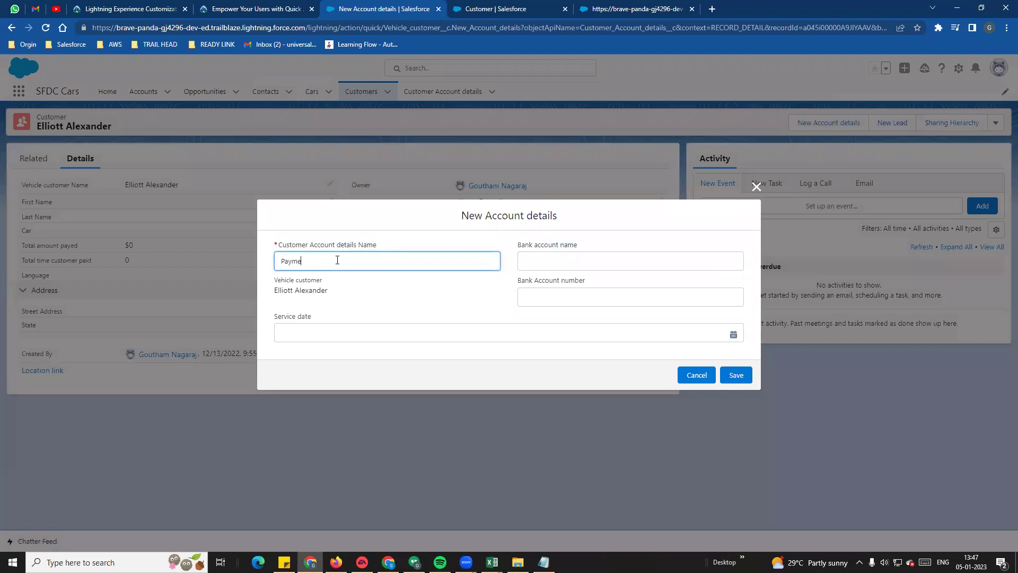
type("Payment for Car")
key("alt")
key("alt+f")
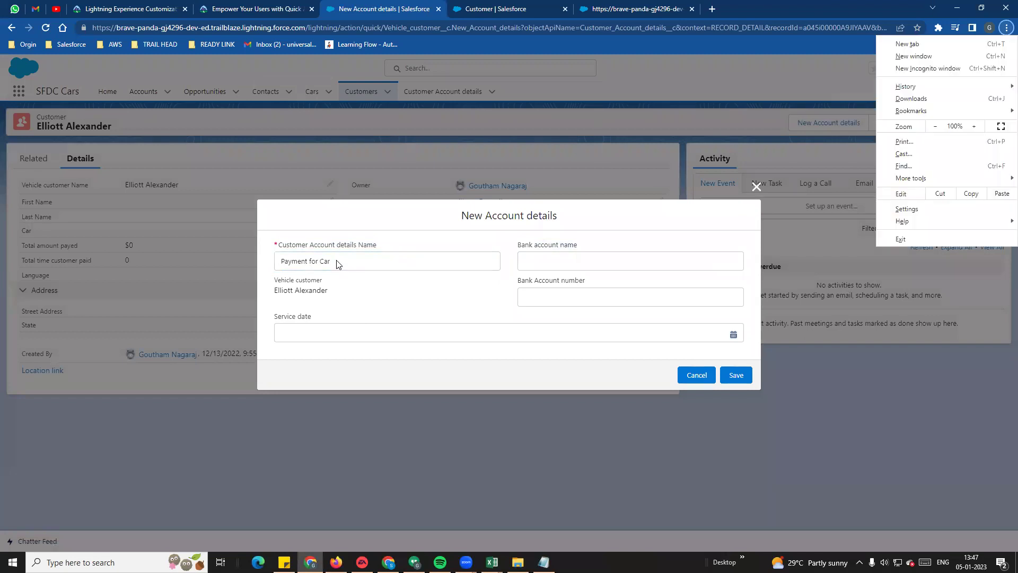
left_click(571, 266)
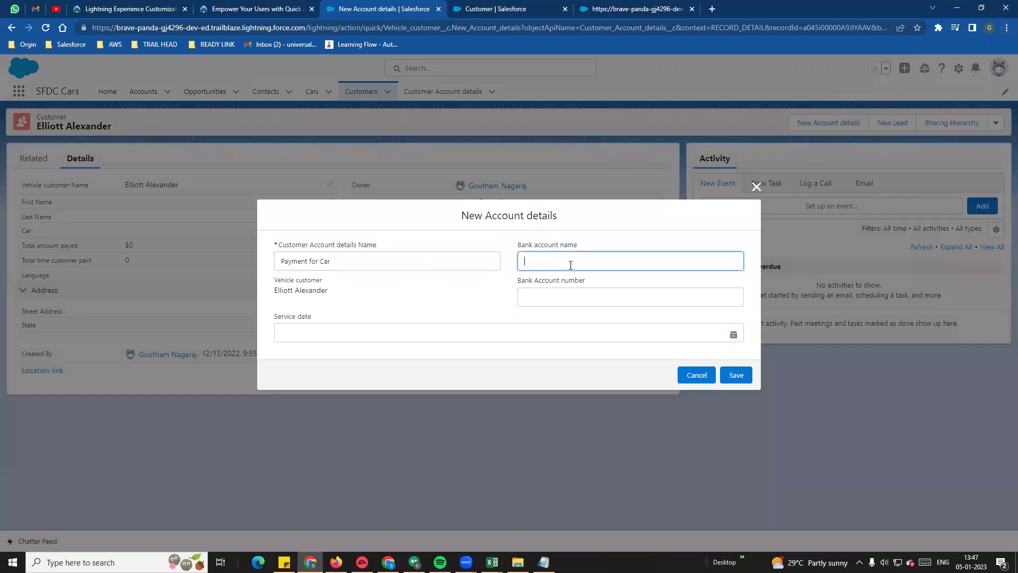
left_click(552, 298)
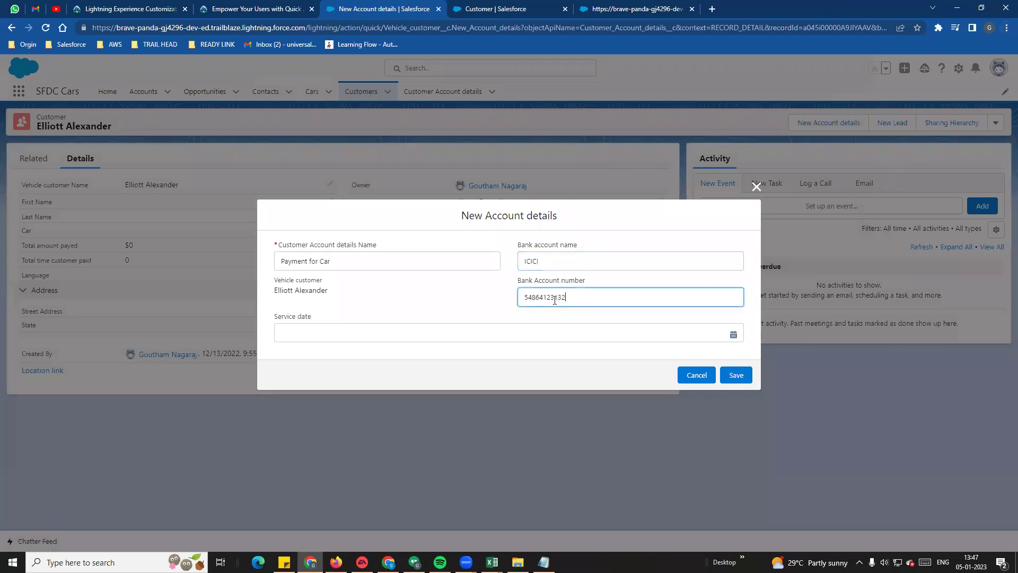
- Save the record with service date 1/12/2023 and check the customer's related Customer Account details list and details
left_click(299, 334)
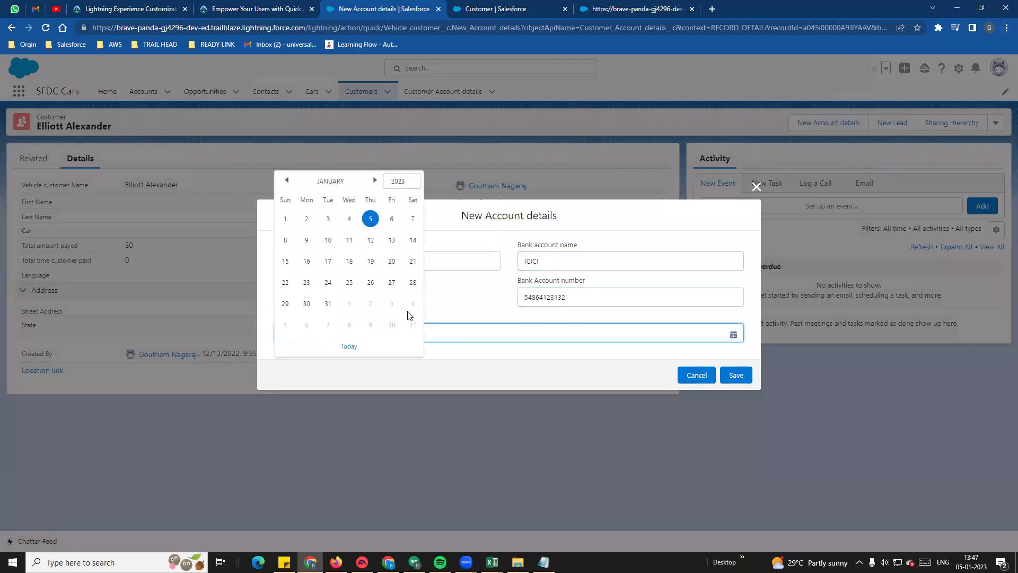
left_click(370, 240)
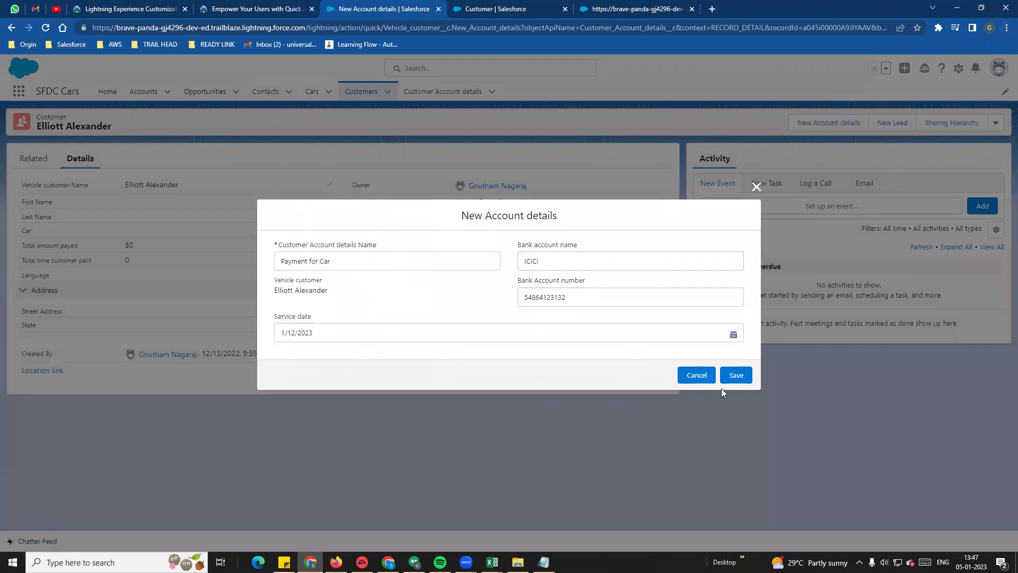
left_click(734, 376)
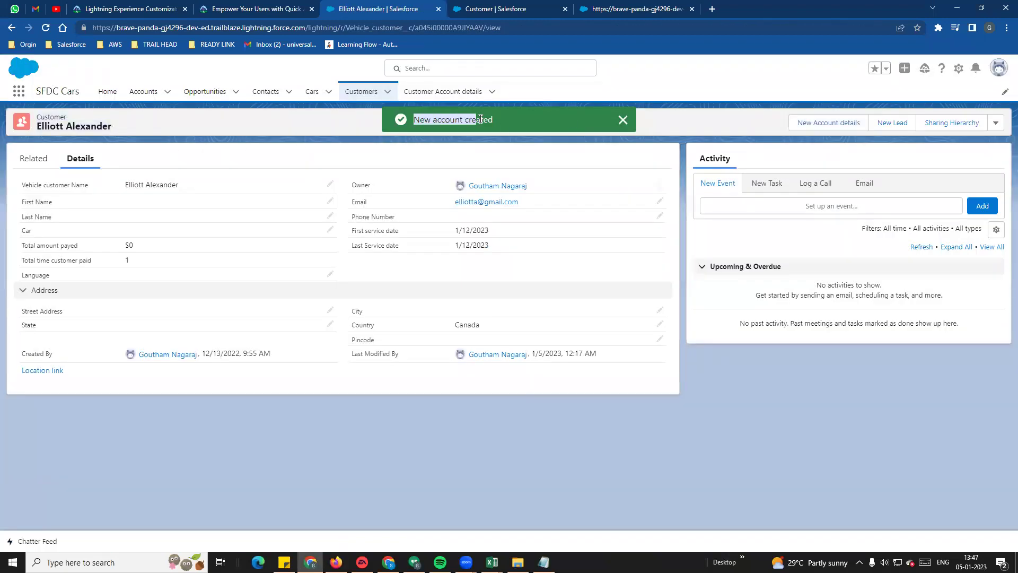
left_click(39, 160)
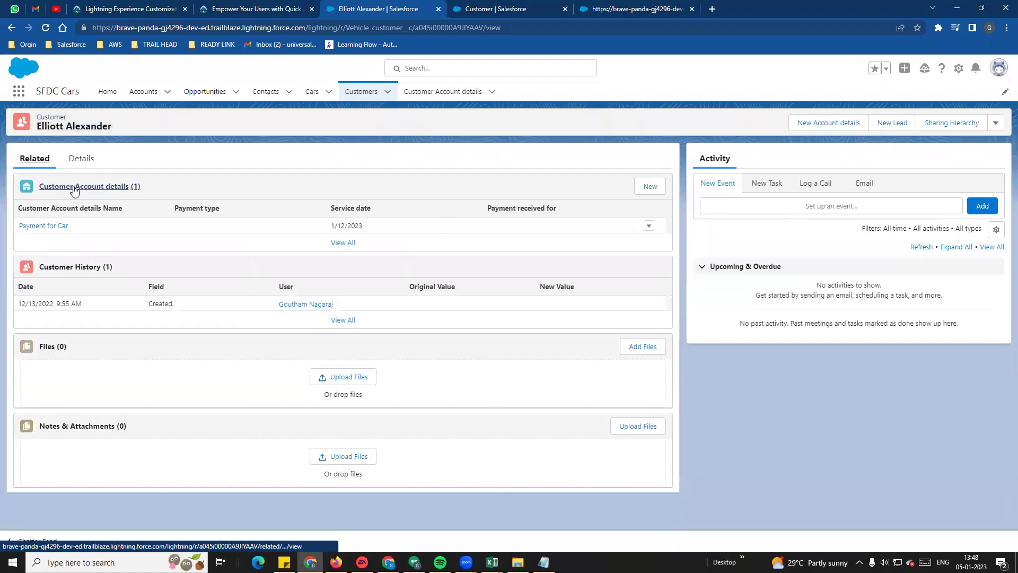
left_click(81, 159)
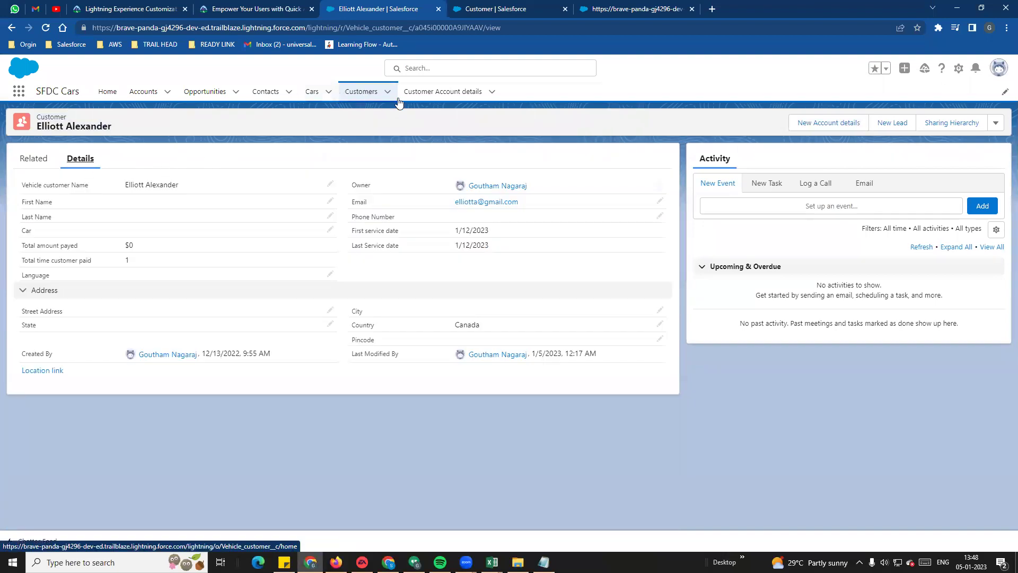
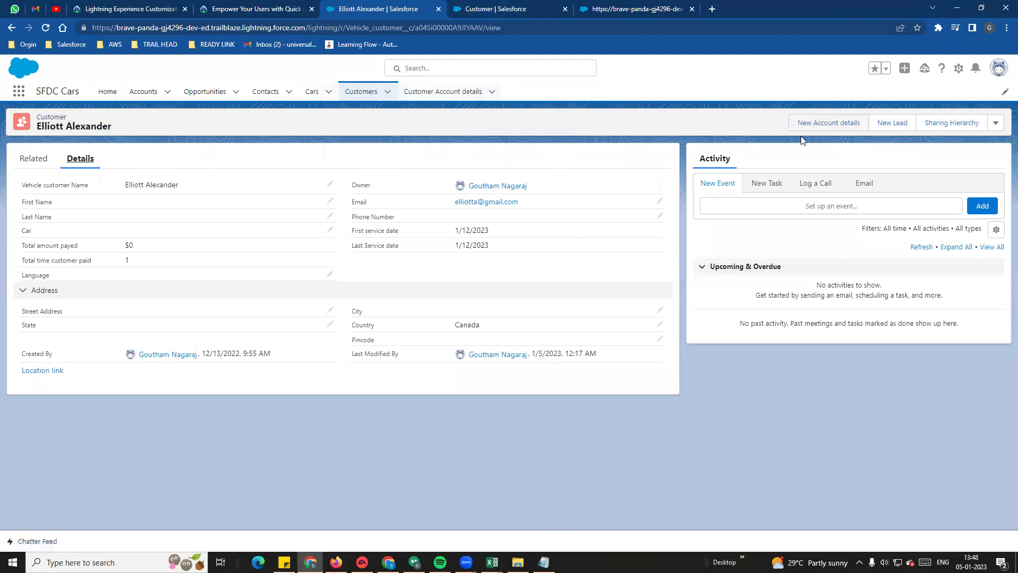
- Open the NewAccountdetails action of the Customer object and examine its predefined field values section
left_click(506, 4)
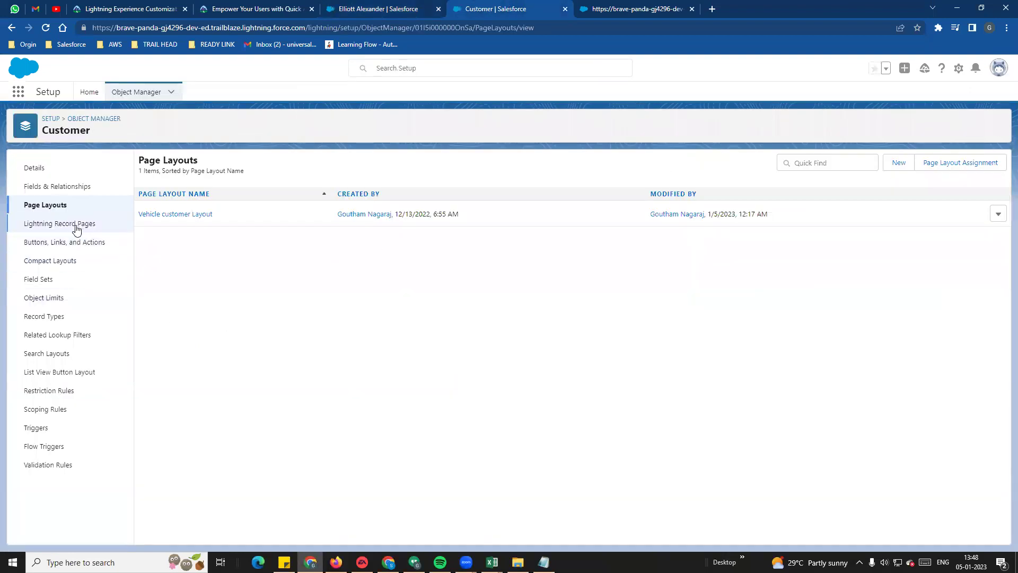
left_click(70, 246)
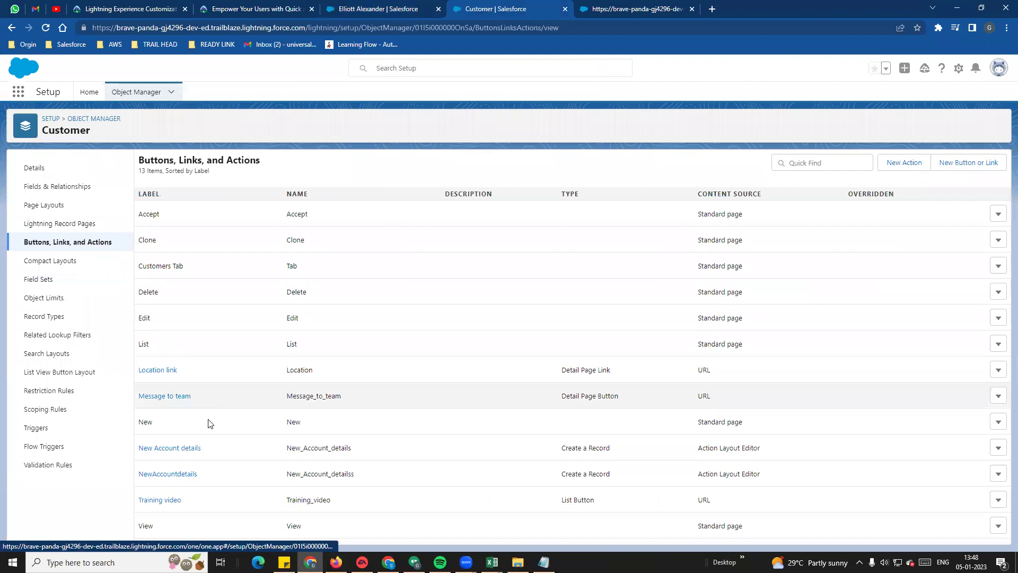
left_click(182, 479)
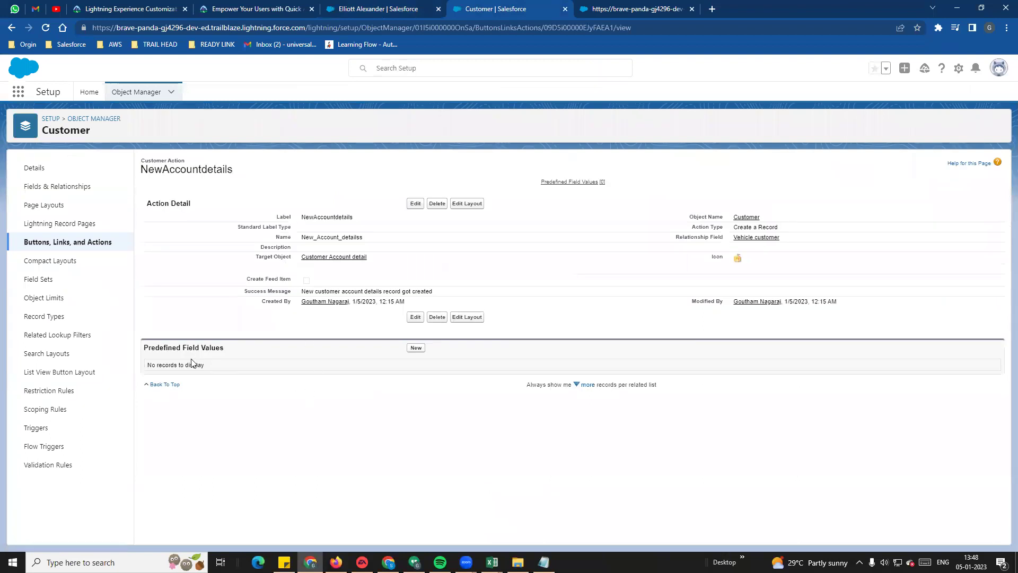
mouse_move(233, 352)
left_mouse_down()
mouse_move(143, 350)
mouse_move(234, 349)
left_mouse_up()
left_click(229, 367)
left_click(310, 401)
- Open the New Account details form on the customer record, look over its fields, and close it
left_click(380, 10)
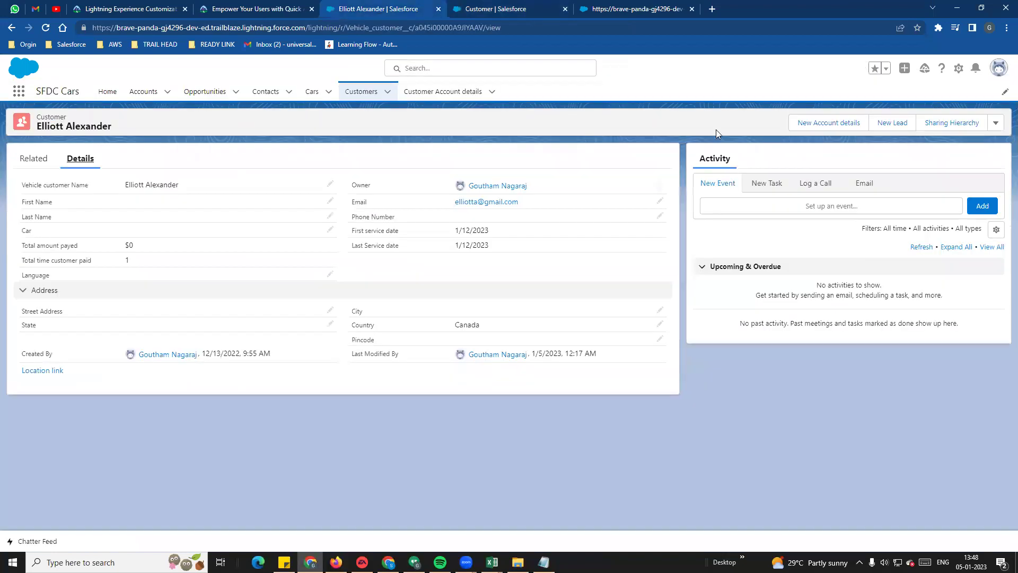
left_click(827, 123)
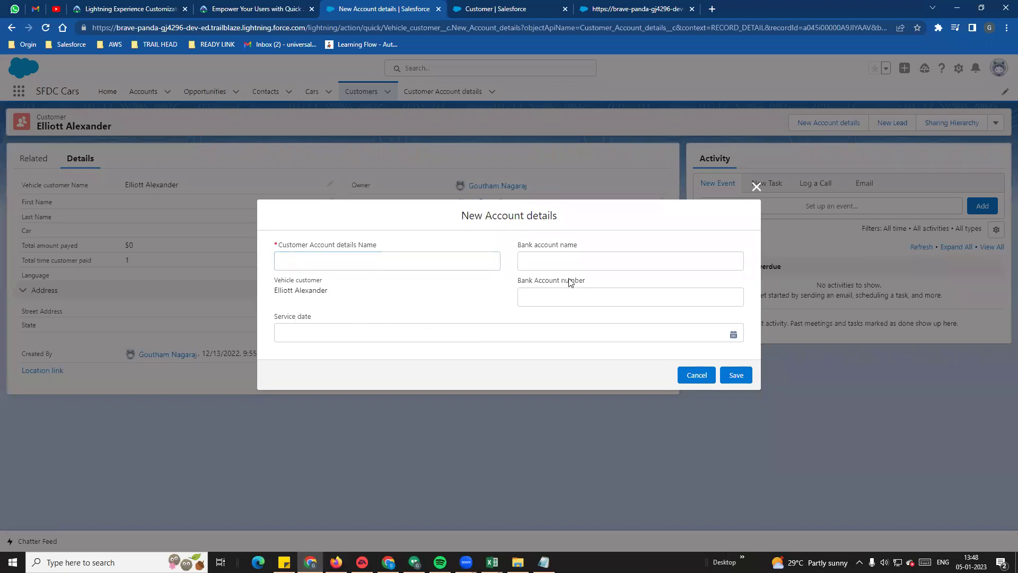
left_click(757, 186)
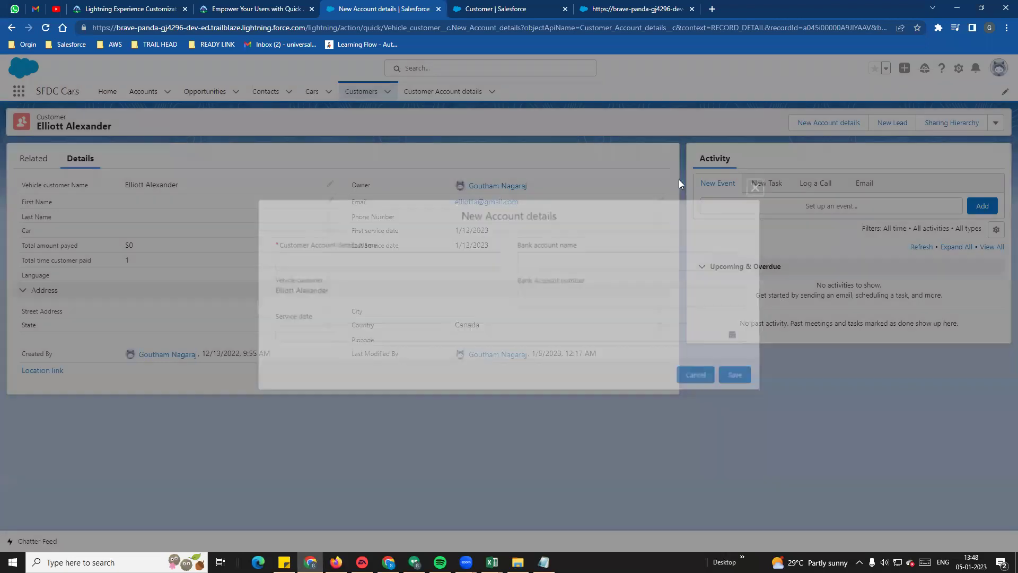
- Start a new predefined field value for the Customer object's New Account details action and look through the available fields
left_click(467, 9)
left_click(69, 242)
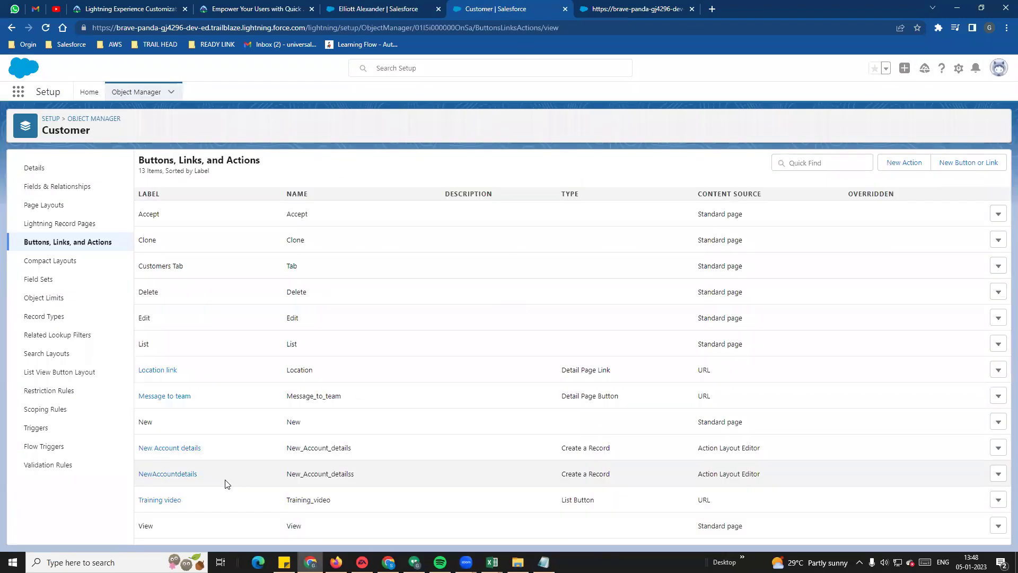
left_click(182, 449)
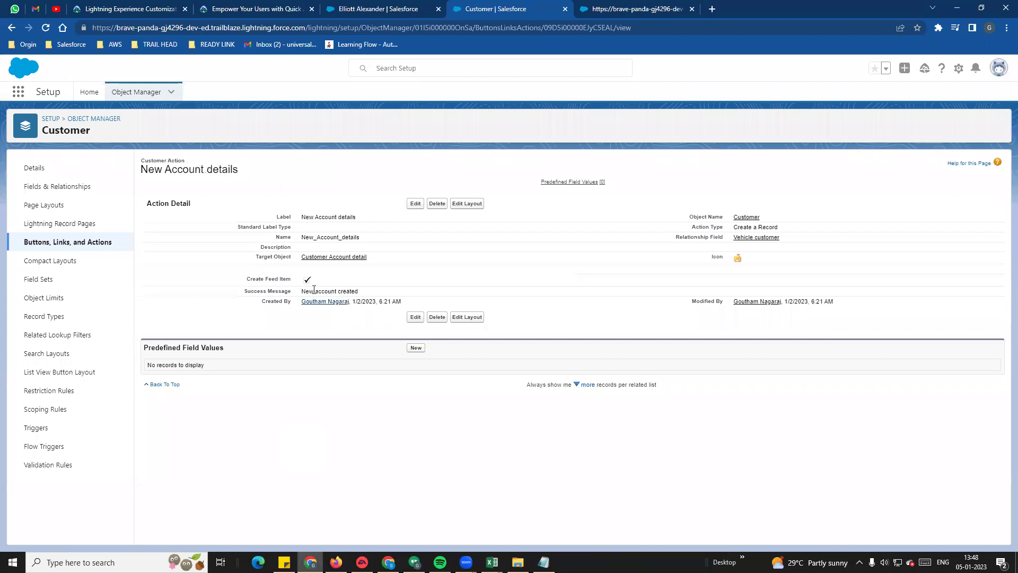
left_click(416, 348)
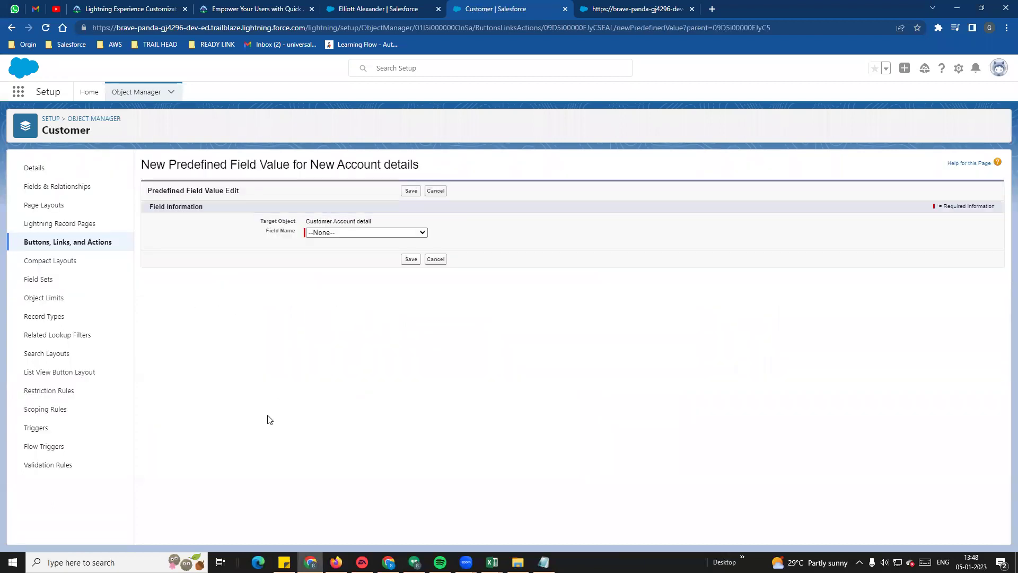
left_click(333, 234)
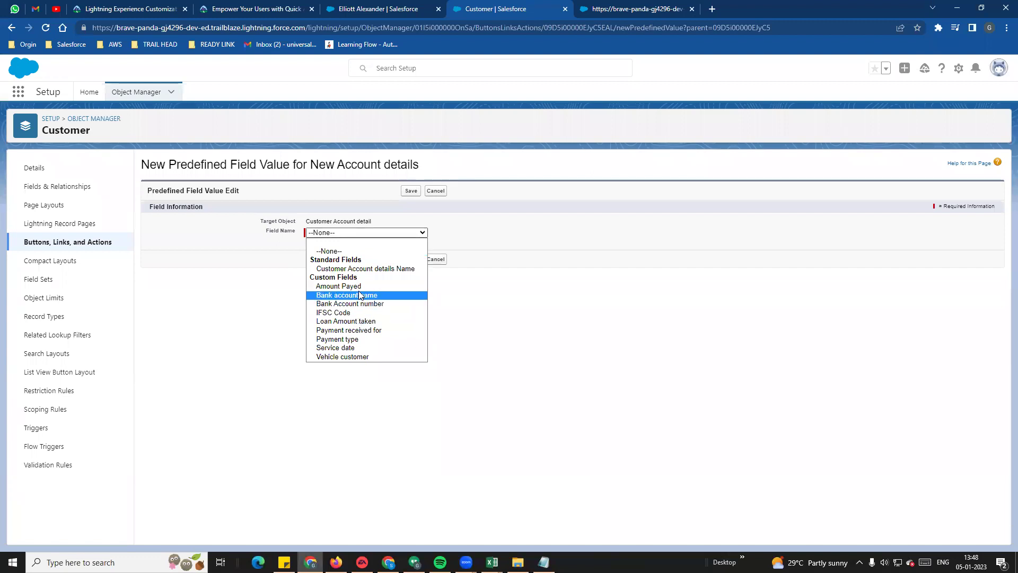
- Check the customer record's New Account details form for fields that could be prefilled, then return to the predefined value setup
left_click(396, 14)
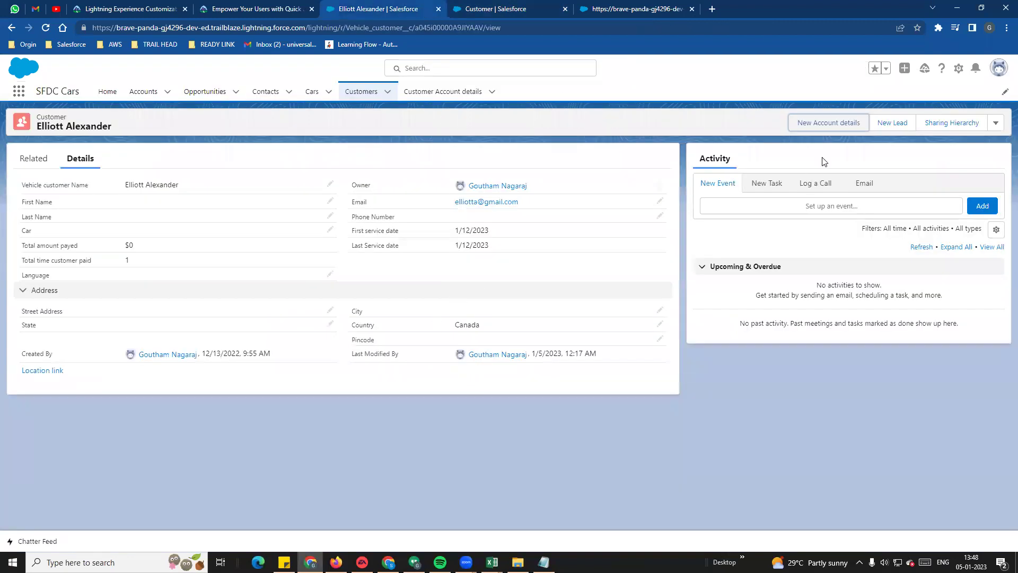
left_click(819, 129)
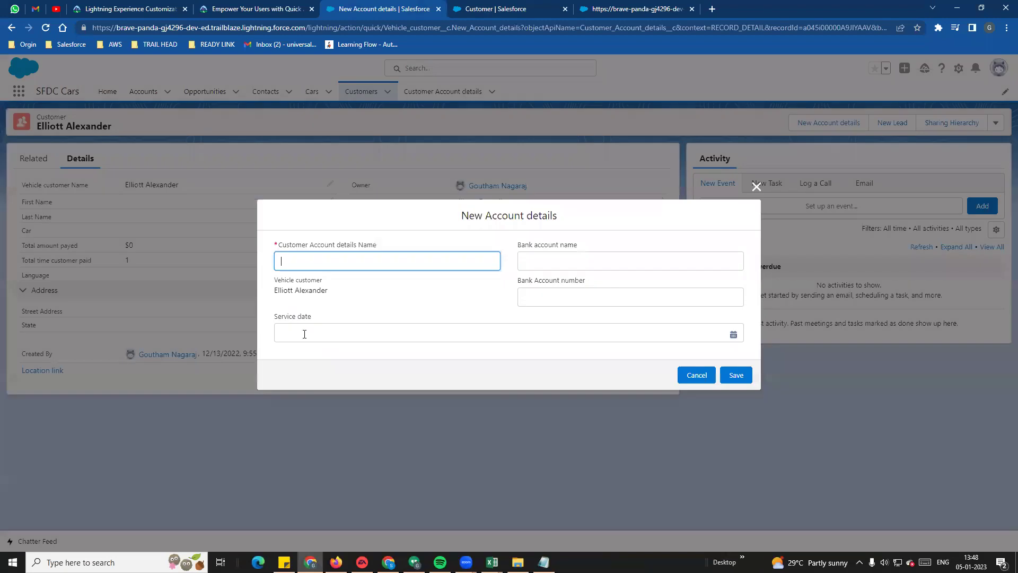
left_click(320, 334)
left_click(556, 288)
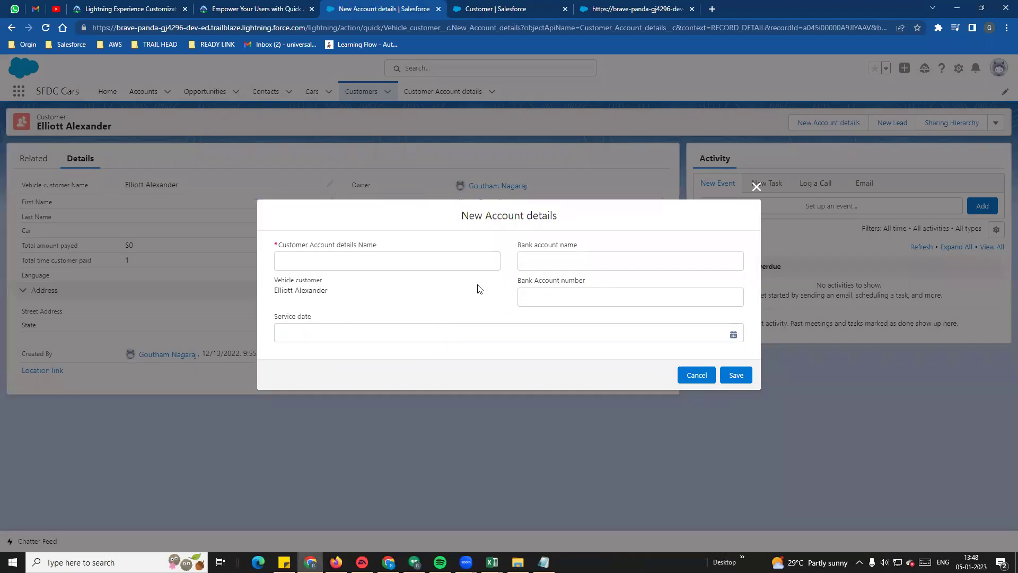
left_click(549, 264)
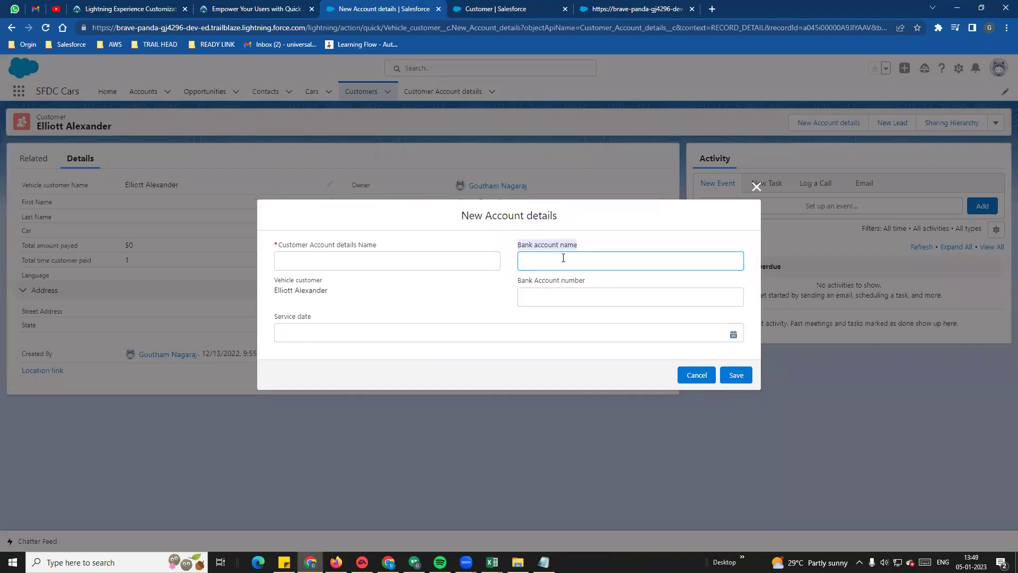
left_click(475, 12)
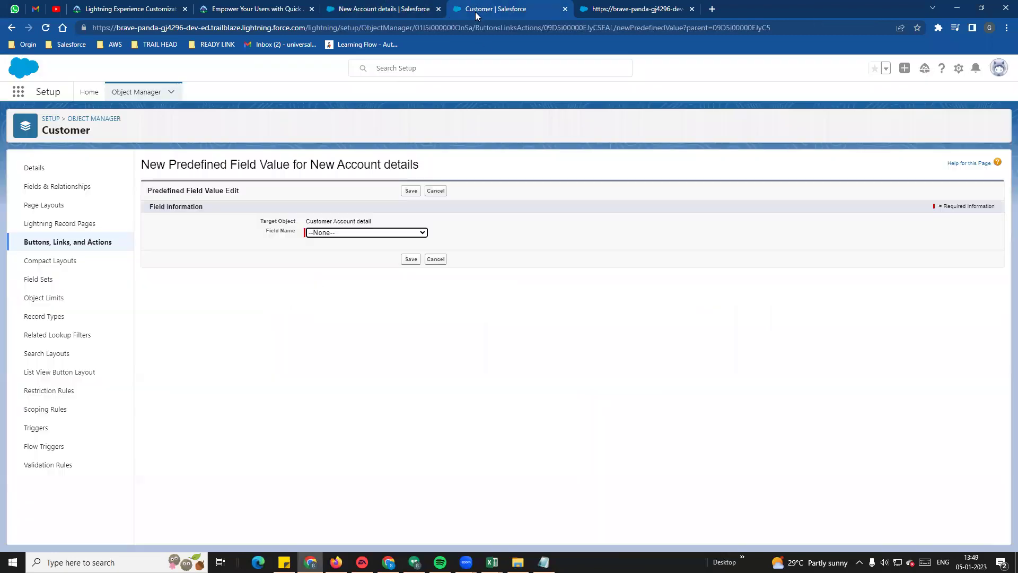
- Predefine the Bank account name field with the formula value "ICIC", save it, and check the resulting entry
left_click(337, 233)
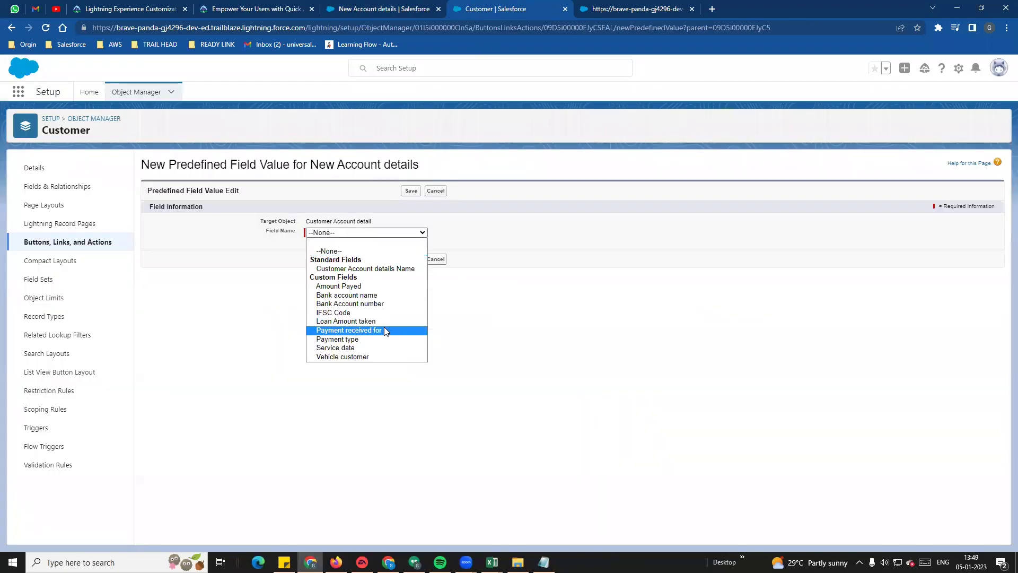
left_click(385, 297)
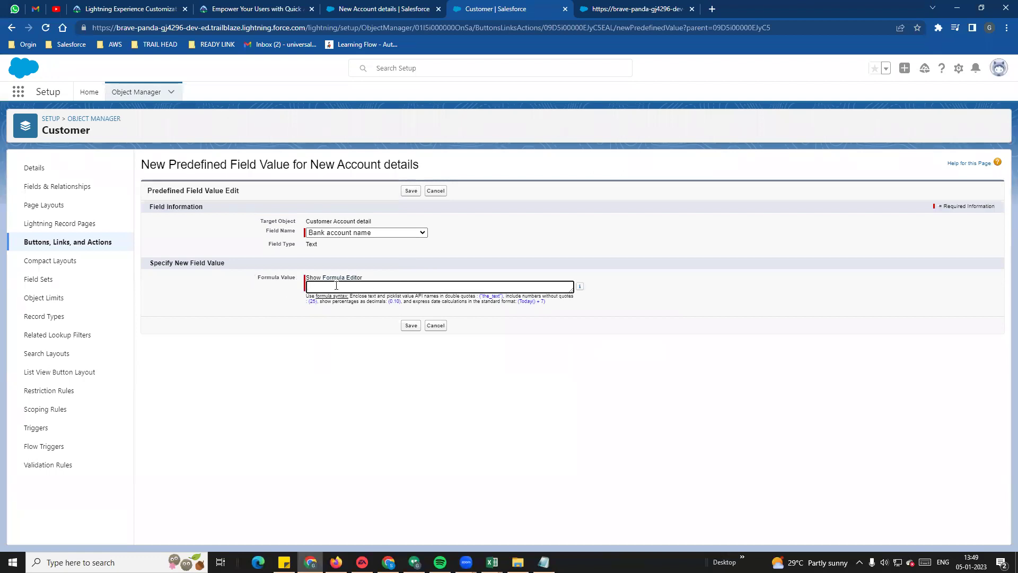
left_click_drag(570, 290, 594, 350)
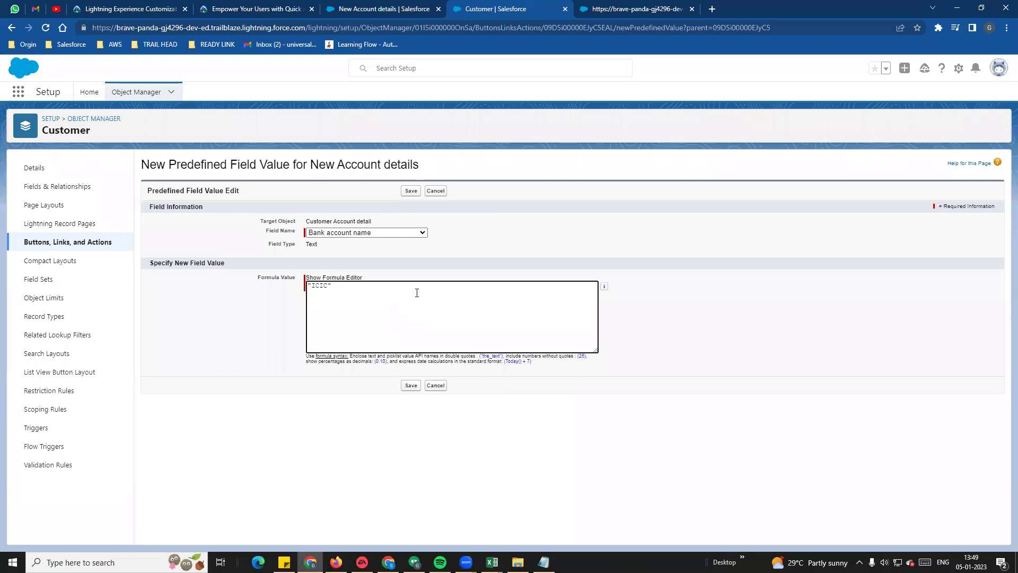
left_click(411, 385)
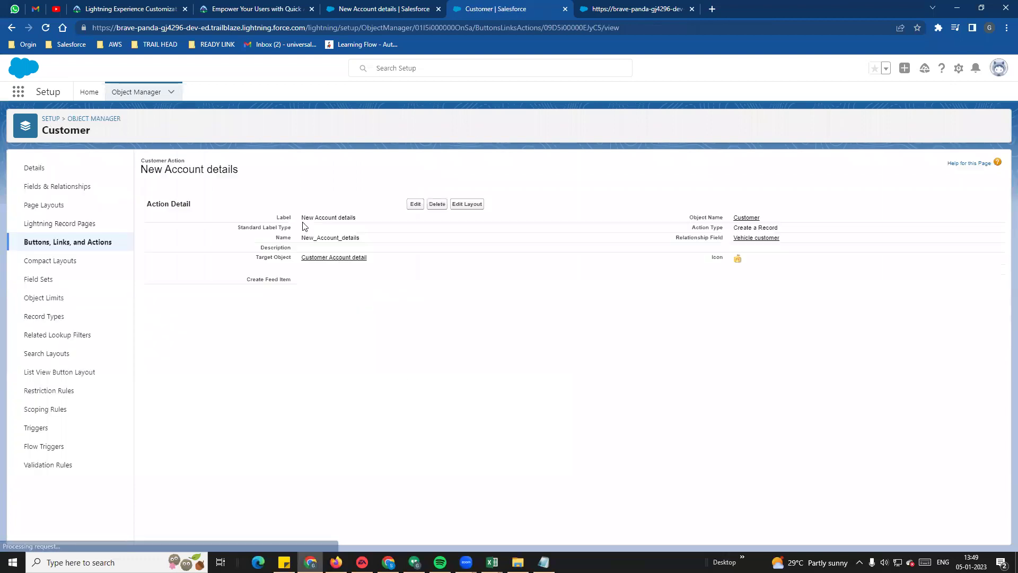
left_click_drag(180, 375, 234, 376)
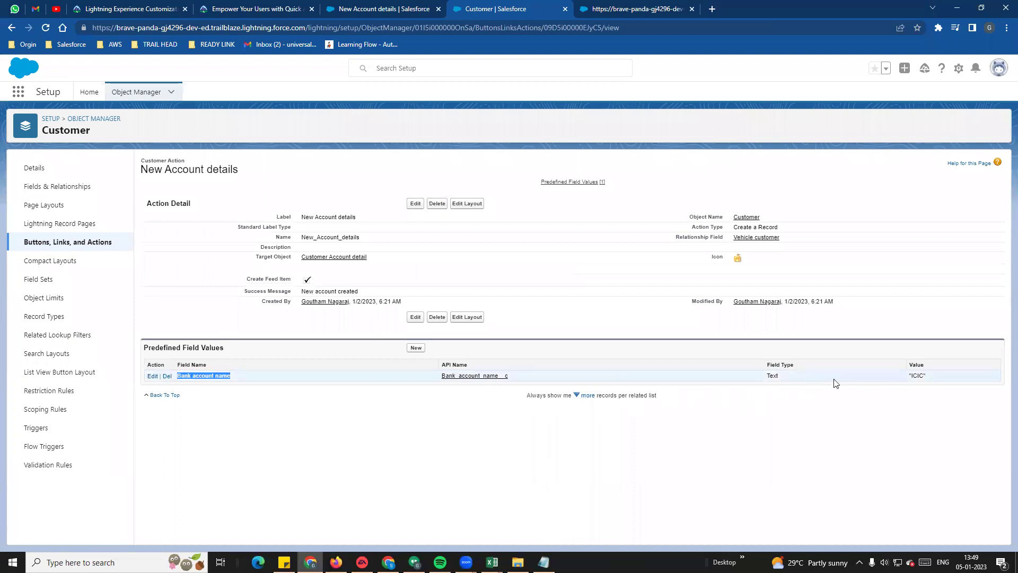
left_click_drag(911, 377, 937, 376)
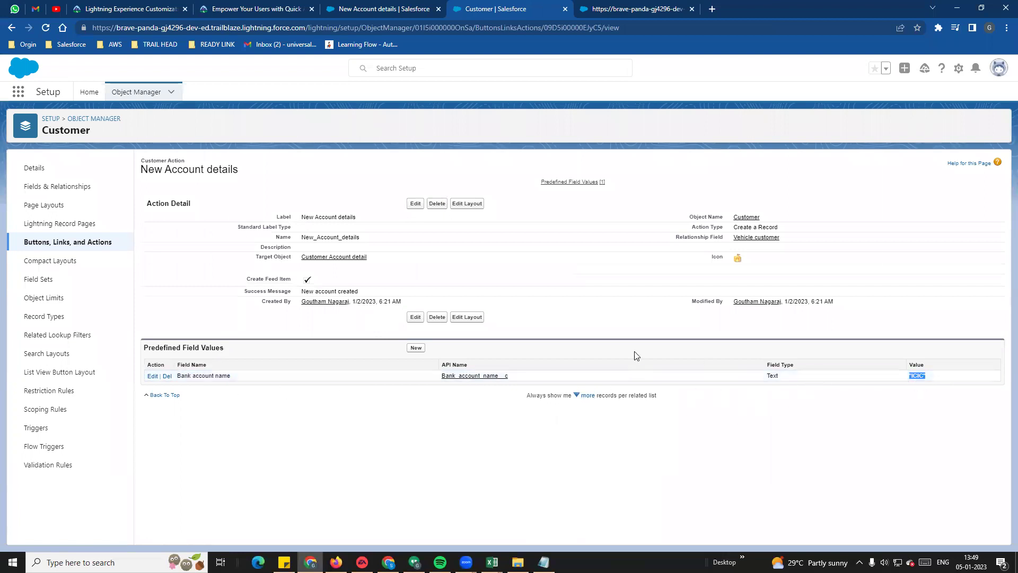
- Reopen the New Account details form on the customer record and check the prefilled bank account name
left_click(364, 5)
left_click(757, 186)
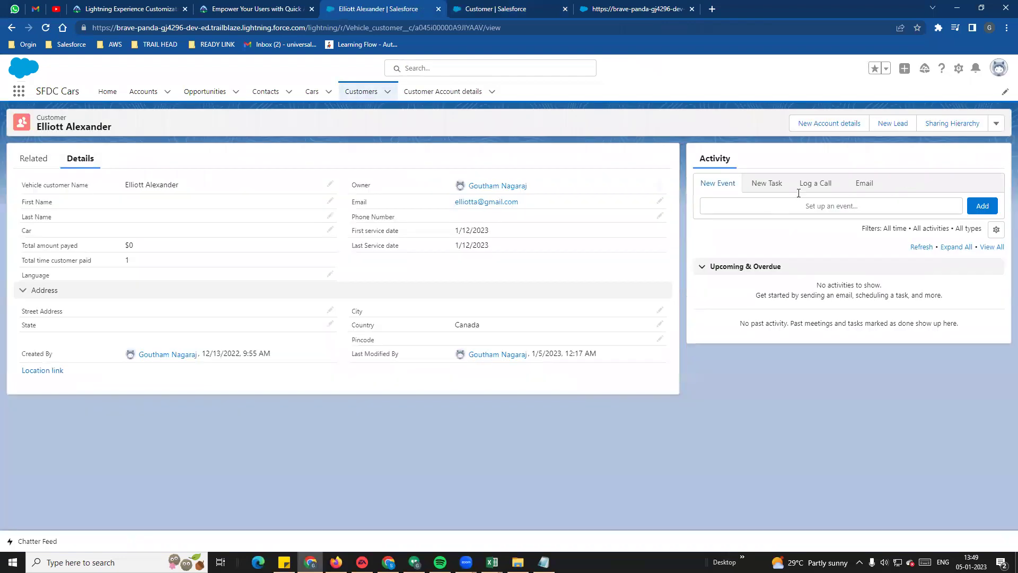
left_click(822, 125)
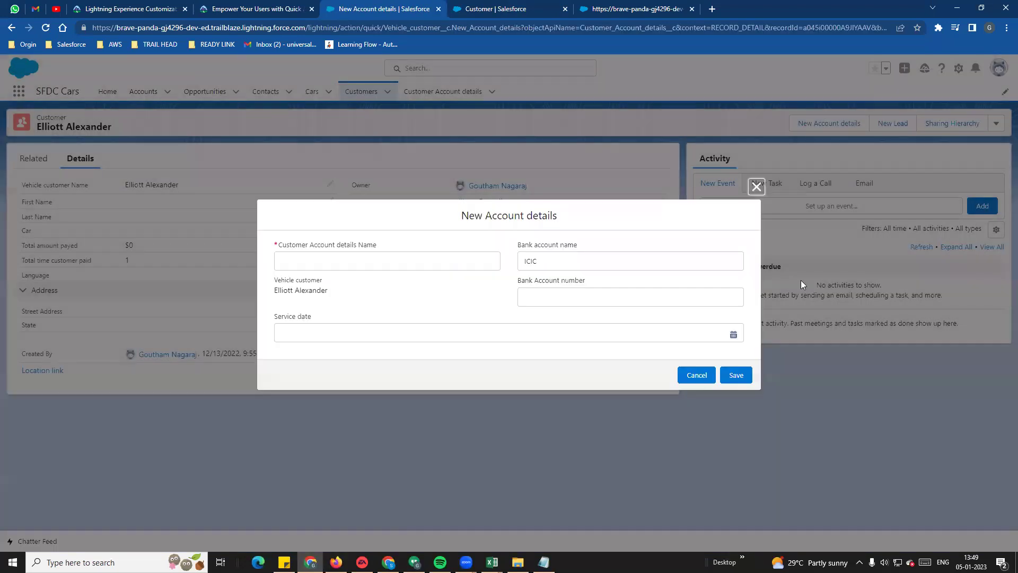
left_click(593, 247)
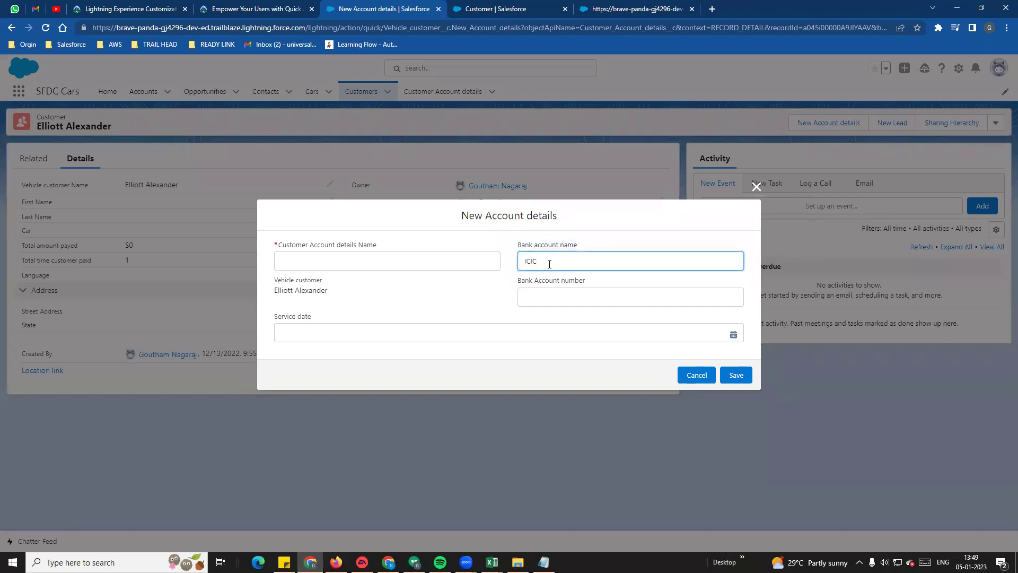
left_click(489, 302)
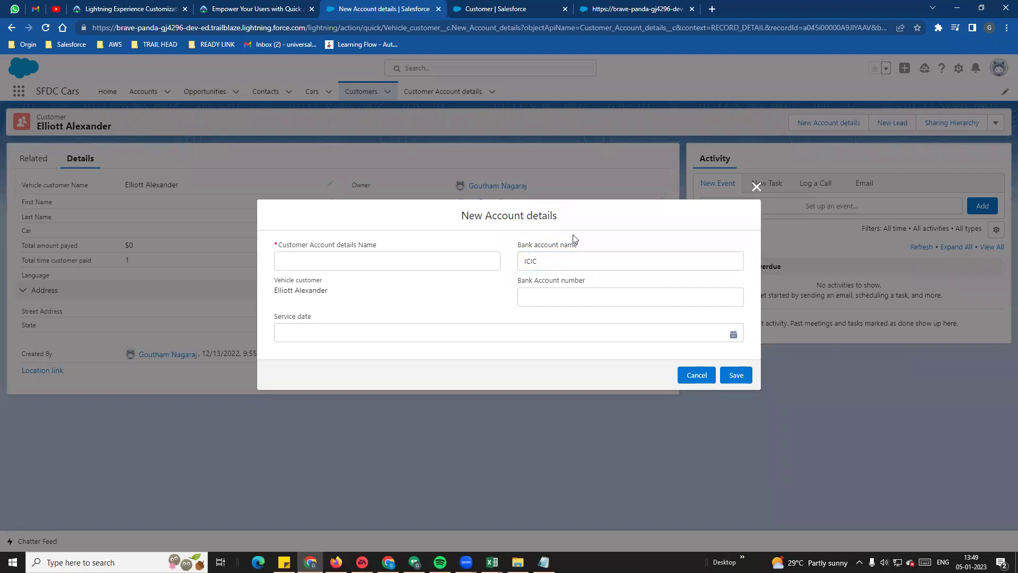
- Review the action's predefined Bank account name value, open it for editing with an enlarged formula box, and save it
left_click(522, 16)
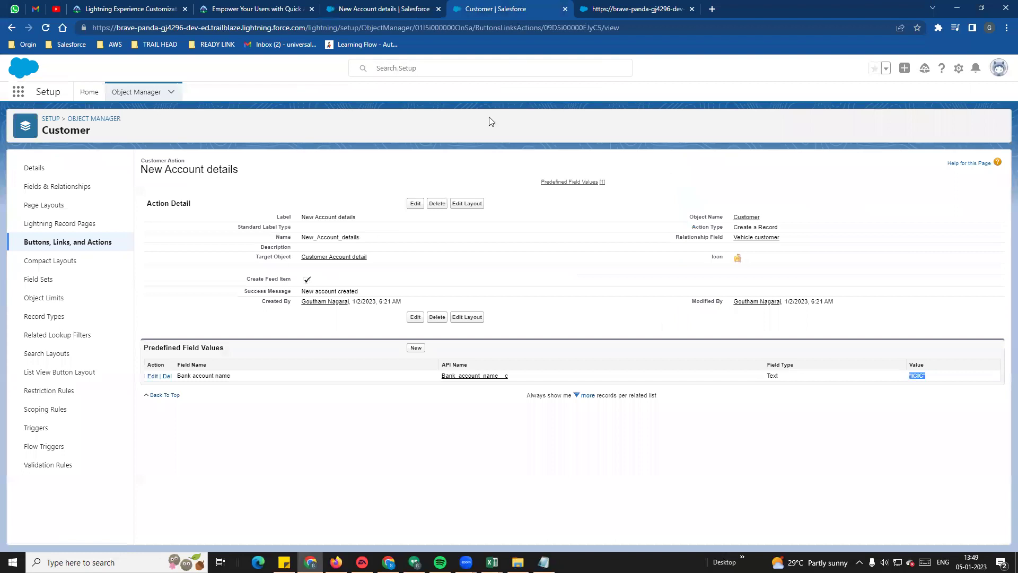
left_click_drag(147, 346, 229, 353)
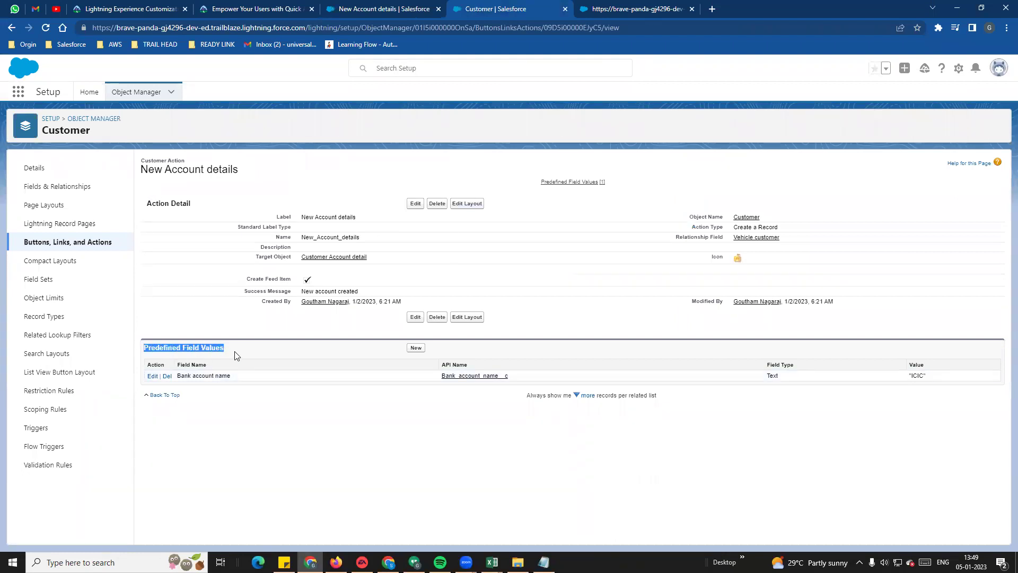
left_click(159, 357)
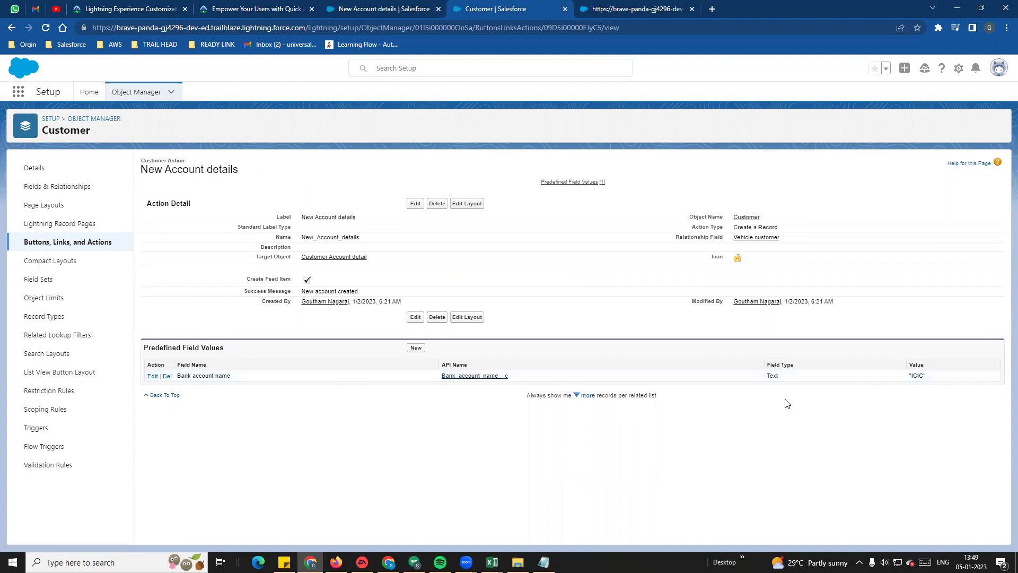
triple_click(912, 375)
left_click(152, 376)
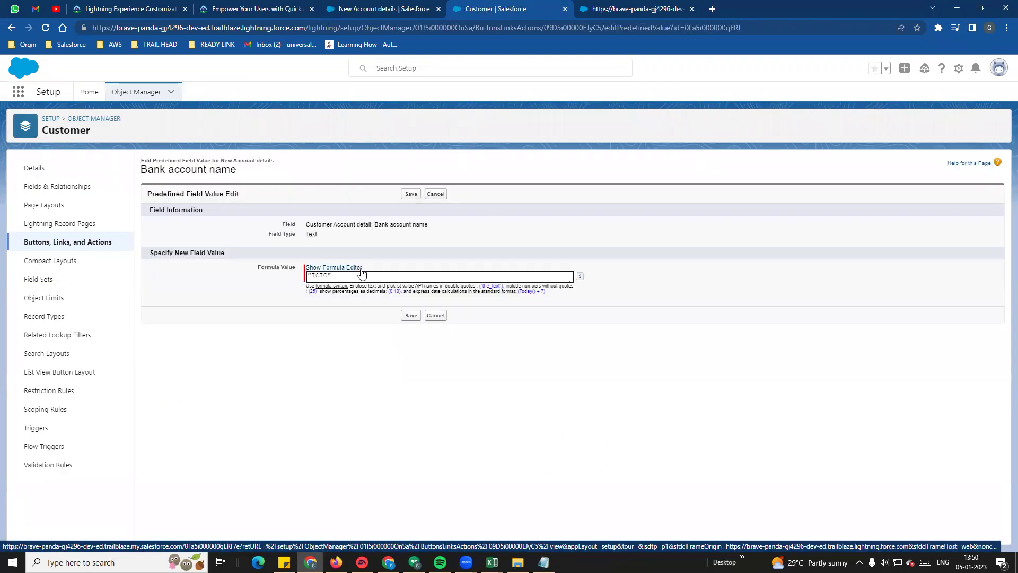
left_click_drag(572, 280, 595, 408)
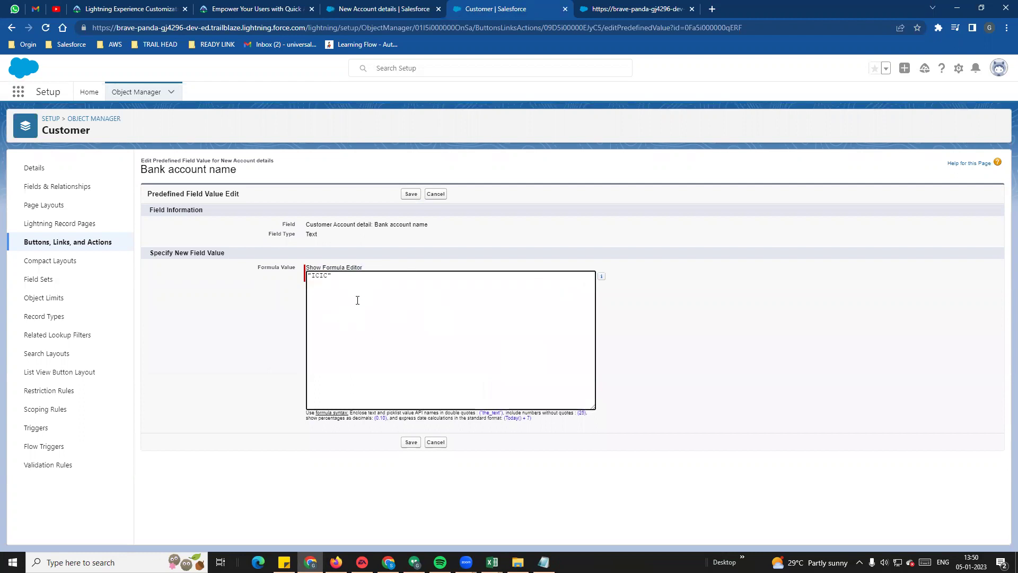
left_click(412, 443)
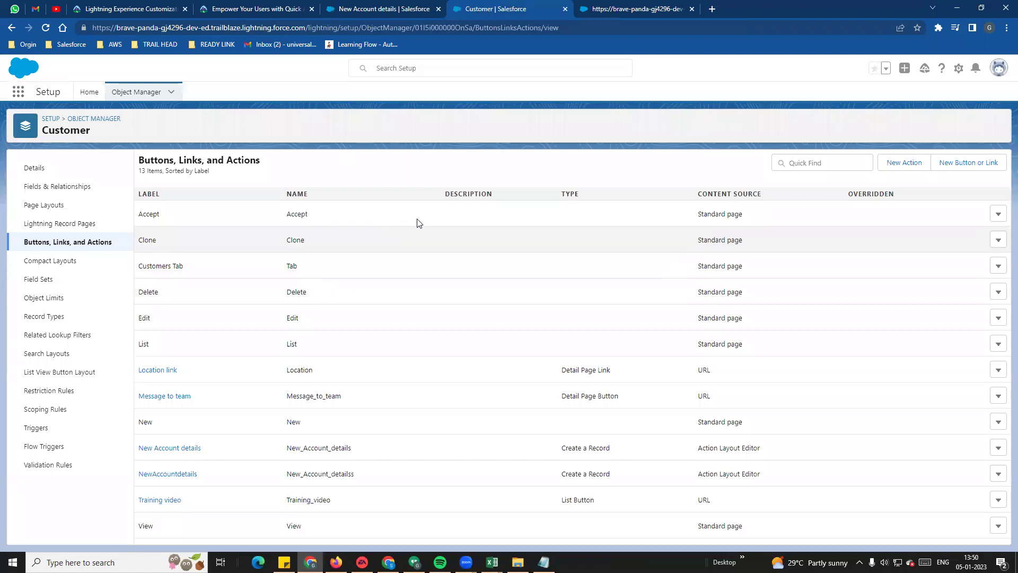
- Start a new action on the Customer object and look through the available action types
left_click(902, 167)
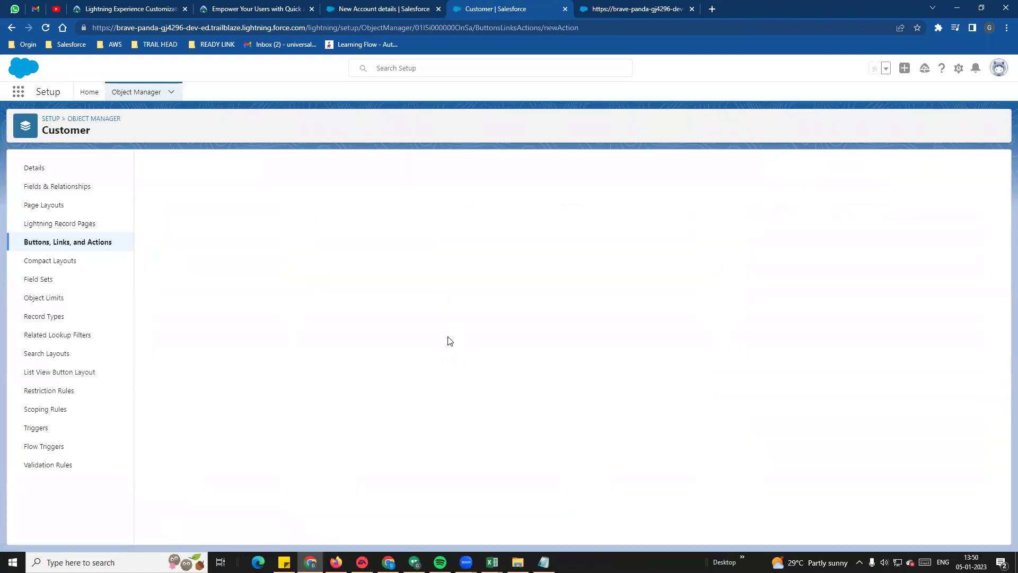
left_click(359, 229)
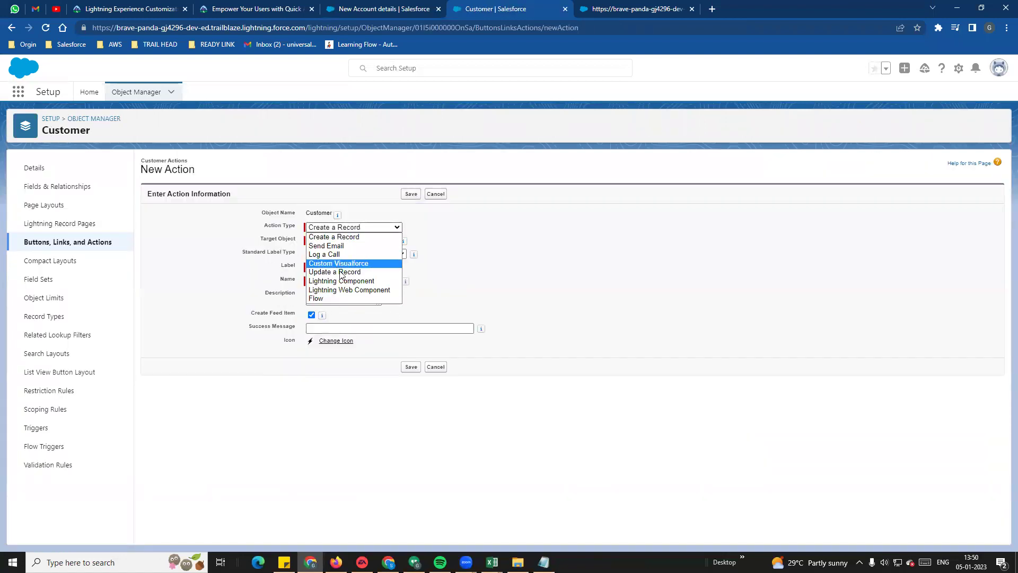
left_click(540, 260)
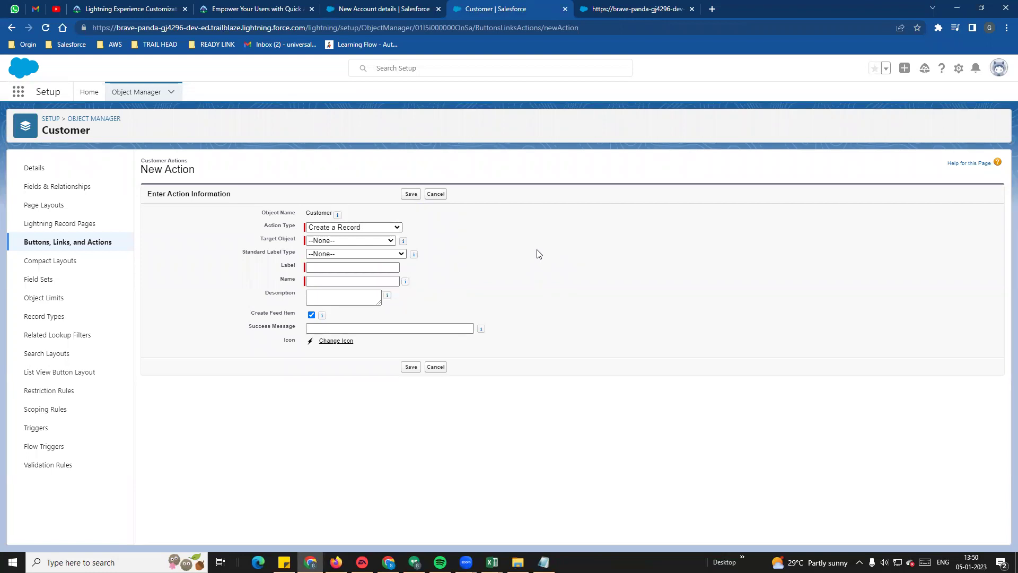